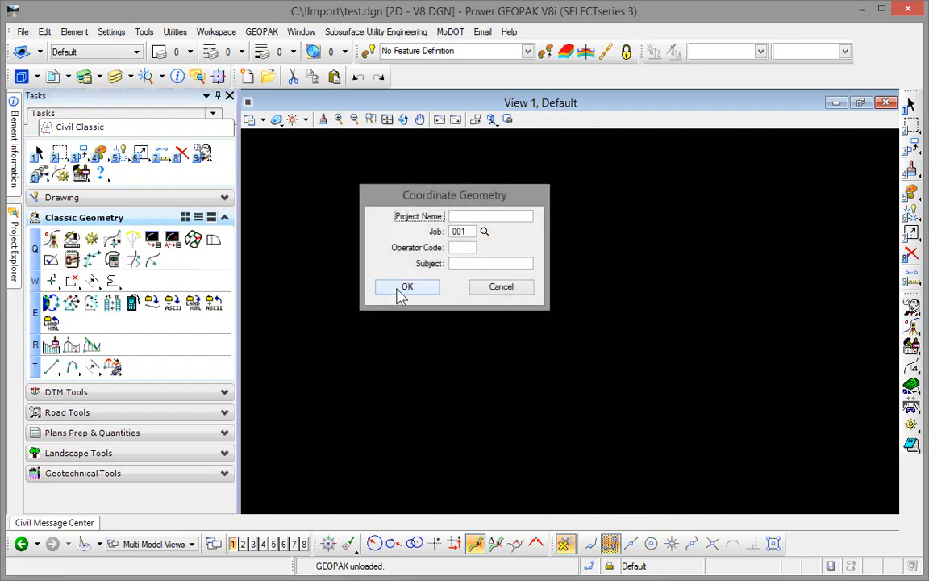
# Open coordinate geometry job 001 and import the points, chains and profiles from LandXML file C:\!Import\Test.xml, with output to the COGO window
pyautogui.click(406, 290)
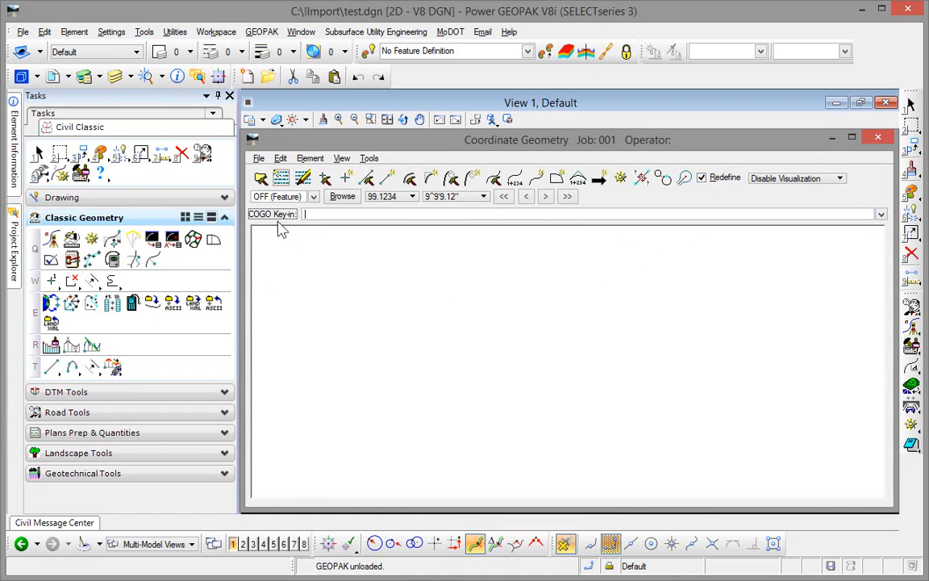
pyautogui.click(259, 159)
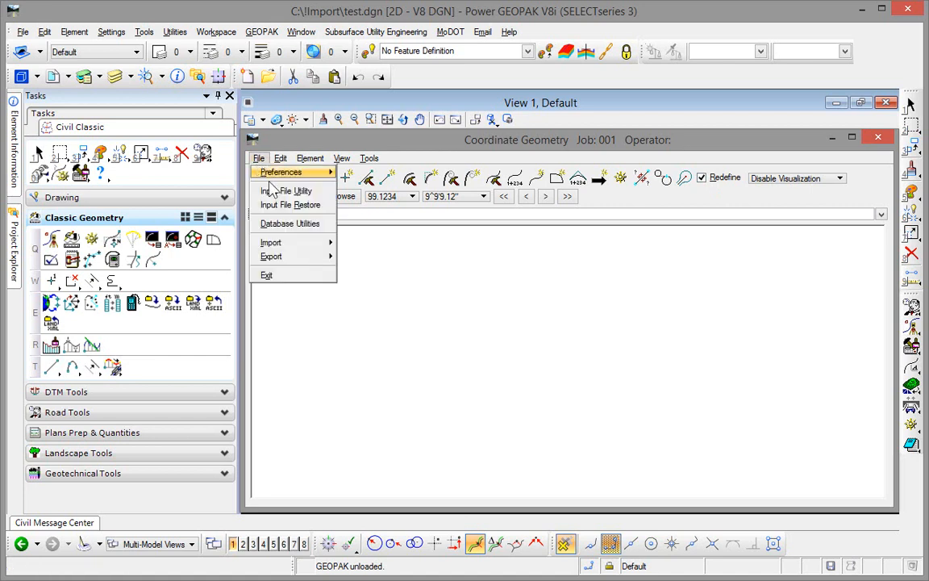
pyautogui.moveTo(290, 243)
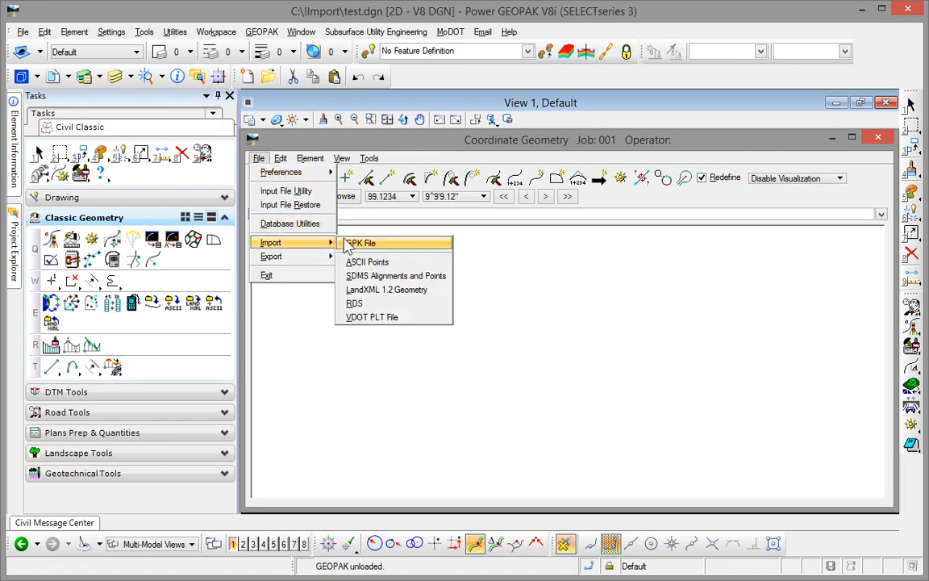
pyautogui.click(374, 289)
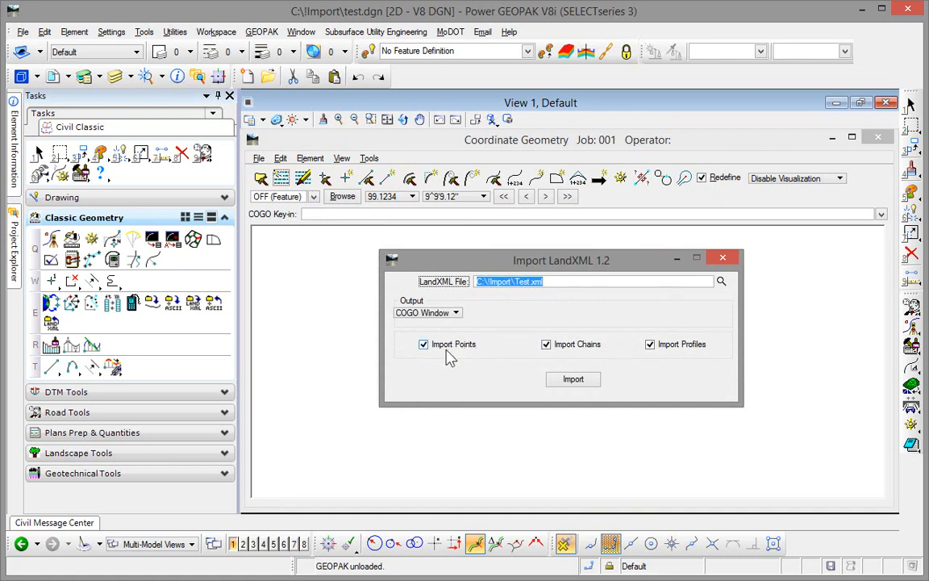
pyautogui.click(440, 314)
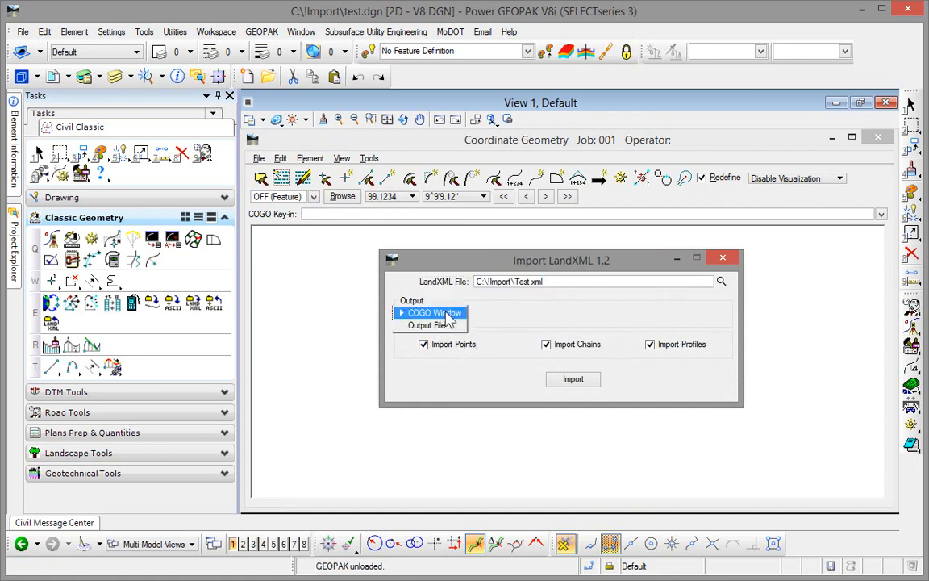
pyautogui.click(447, 314)
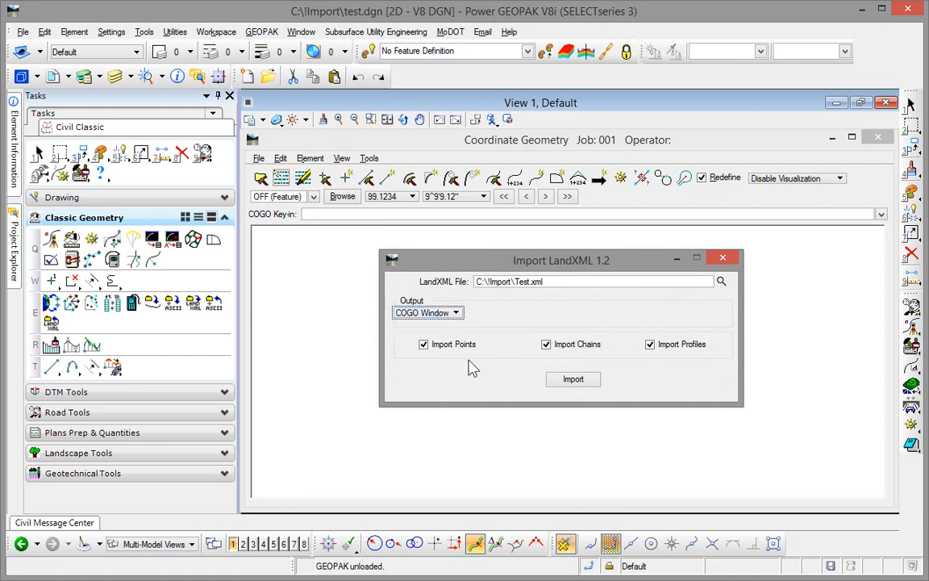
pyautogui.click(583, 380)
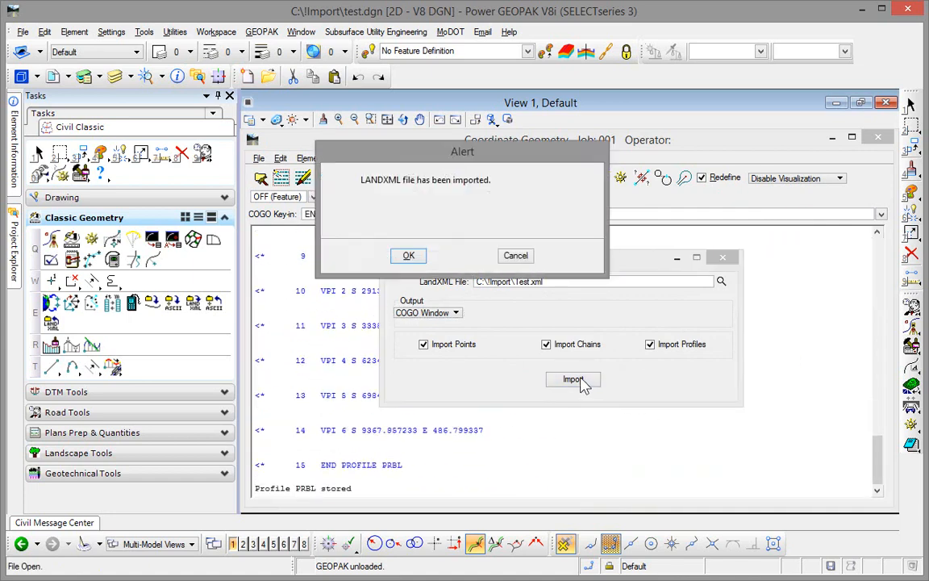
pyautogui.click(409, 256)
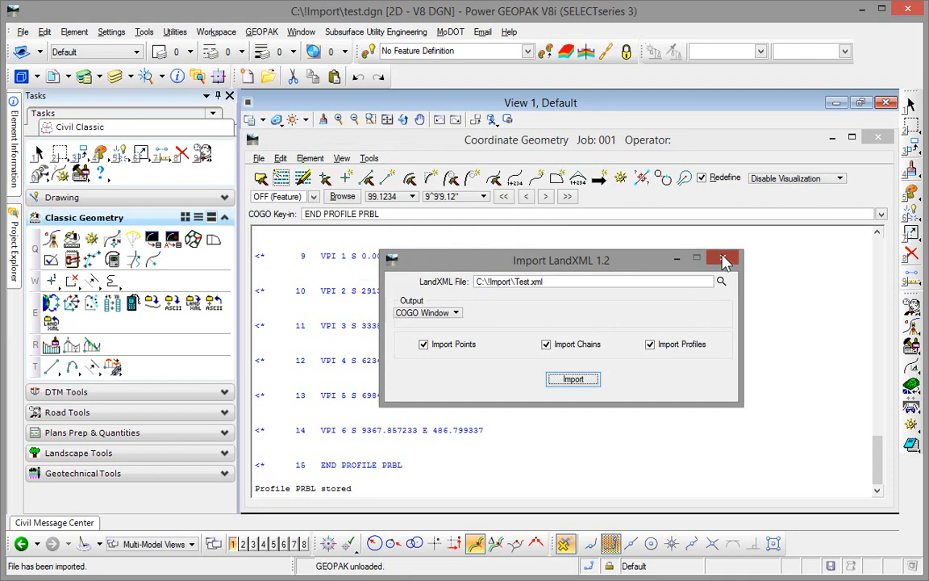
pyautogui.click(722, 258)
# Print the description of profile PRBL from the COGO Navigator to review its vertical geometry
pyautogui.click(620, 178)
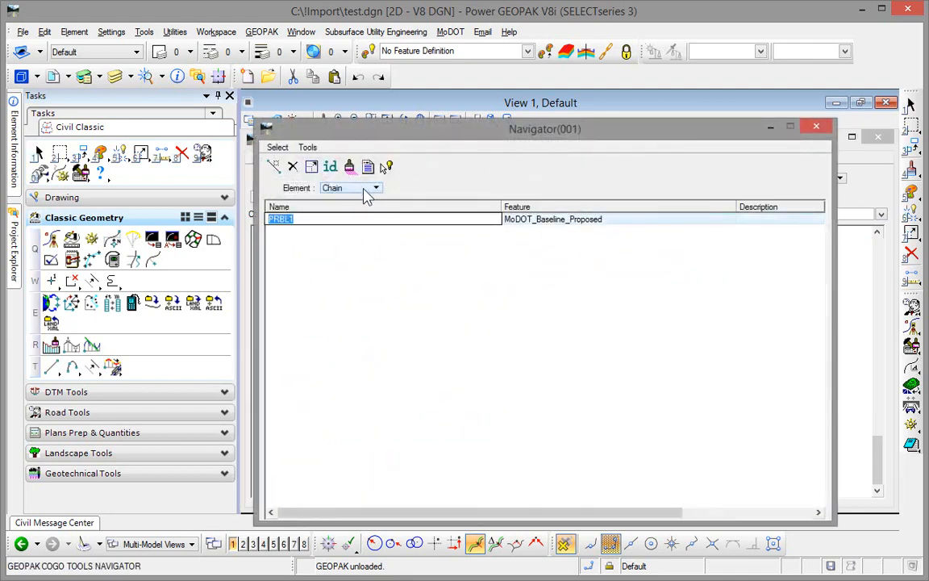
pyautogui.click(371, 188)
pyautogui.click(345, 224)
pyautogui.click(295, 220)
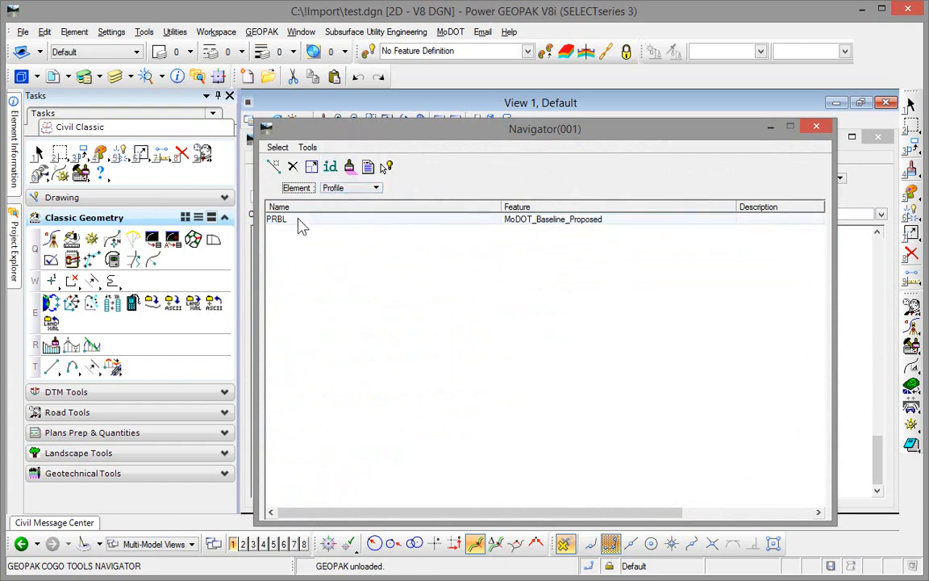
pyautogui.click(367, 167)
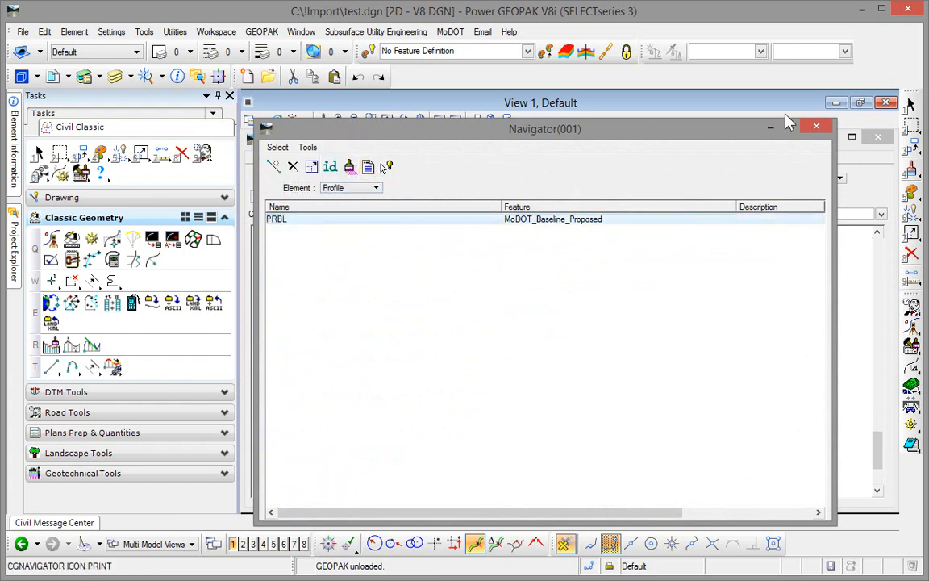
pyautogui.click(816, 126)
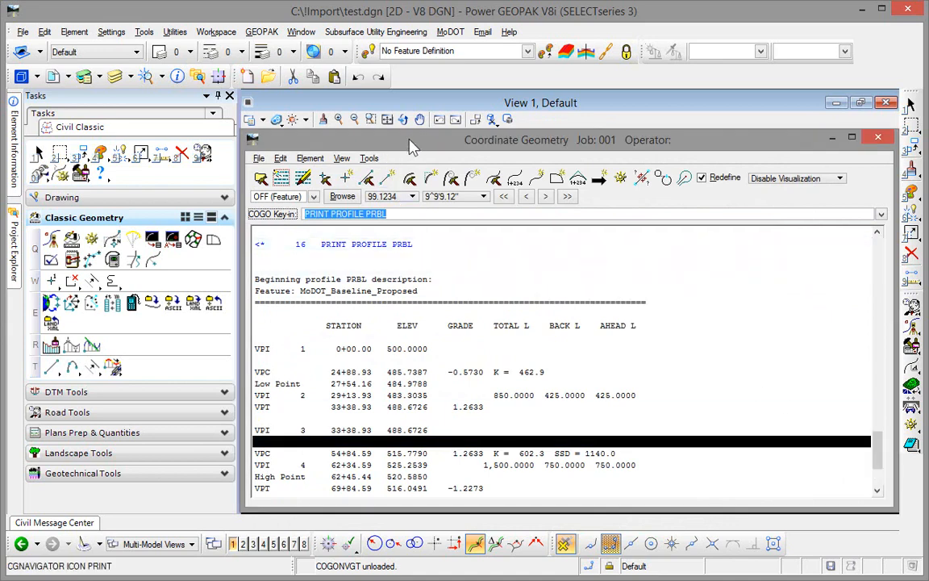
# Export chain PRBL1 with profile PRBL as LandXML 1.2 to C:\!Import\Test2.xml, using project name Test2, and close coordinate geometry
pyautogui.click(258, 158)
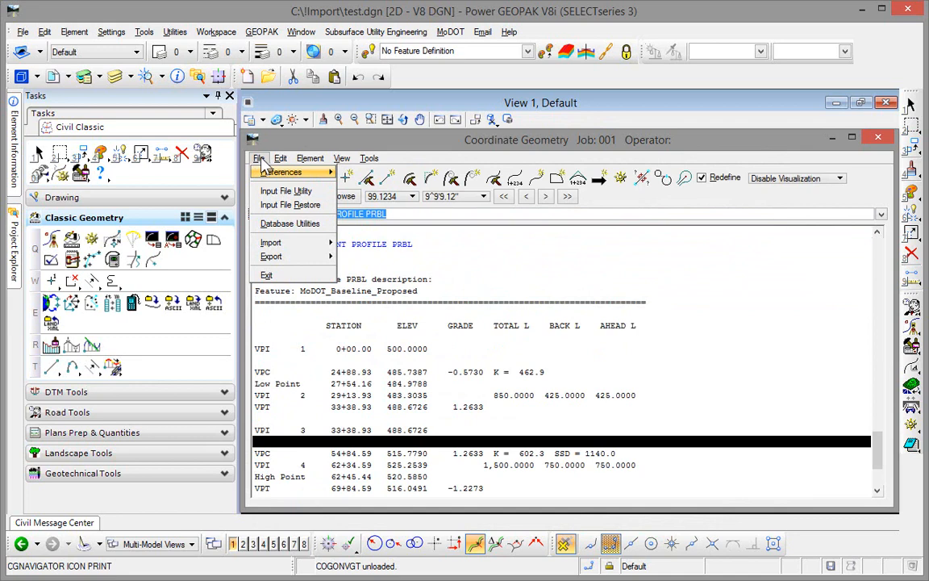
pyautogui.moveTo(279, 259)
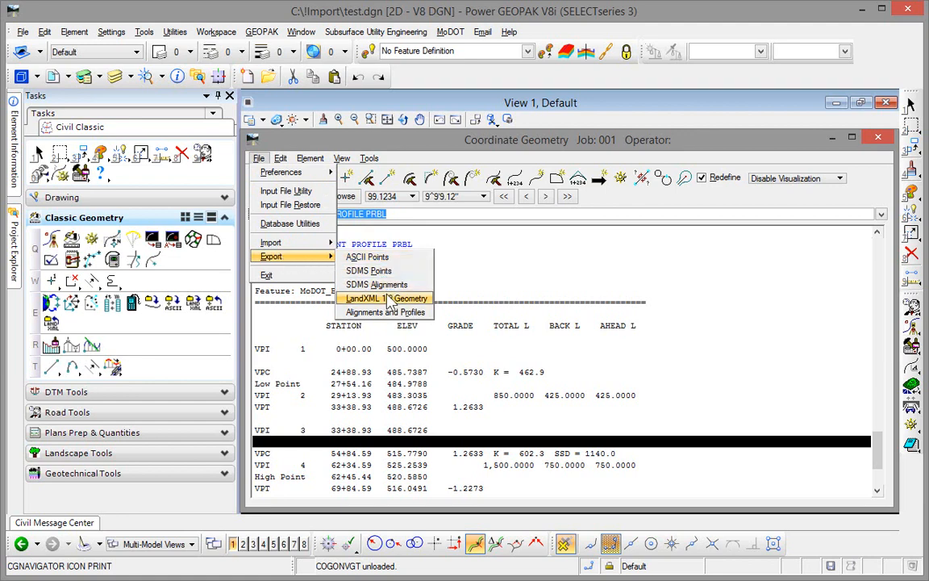
pyautogui.click(387, 299)
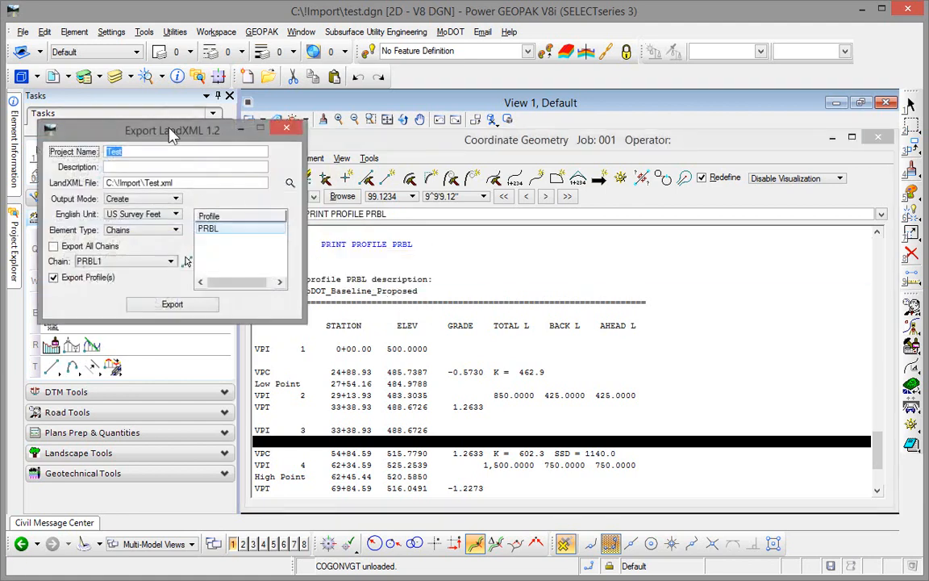
pyautogui.moveTo(171, 133); pyautogui.dragTo(503, 217)
pyautogui.click(471, 236)
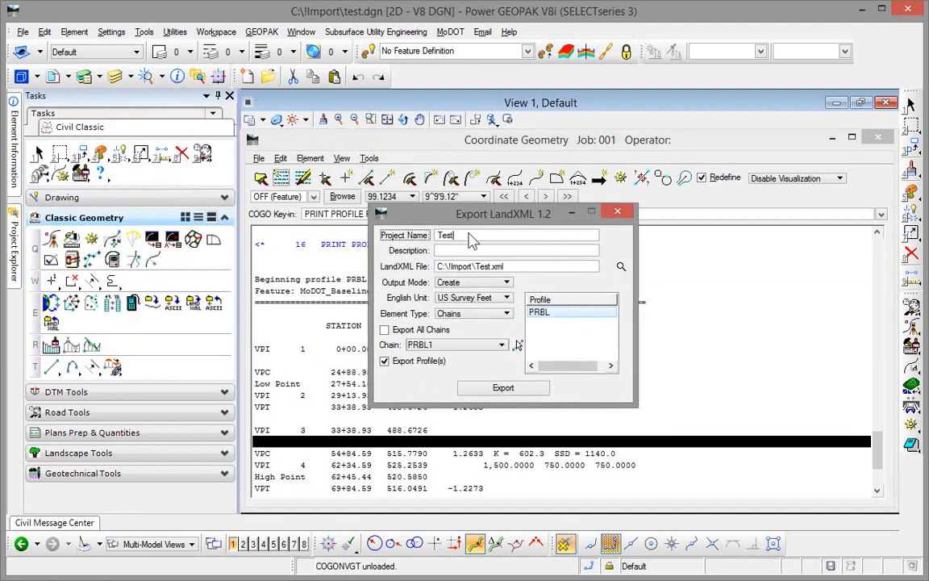
pyautogui.write('2')
pyautogui.click(518, 268)
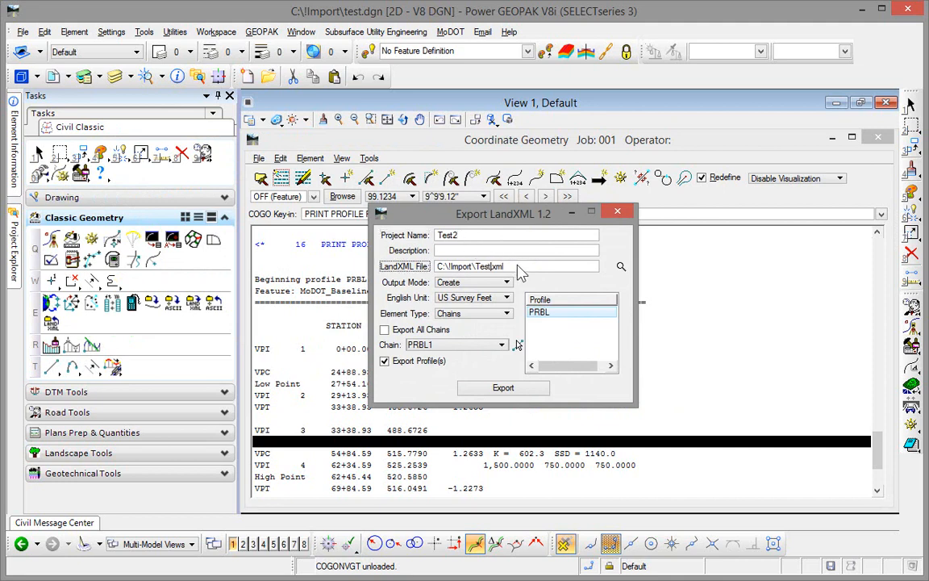
pyautogui.write('2')
pyautogui.click(544, 317)
pyautogui.click(506, 389)
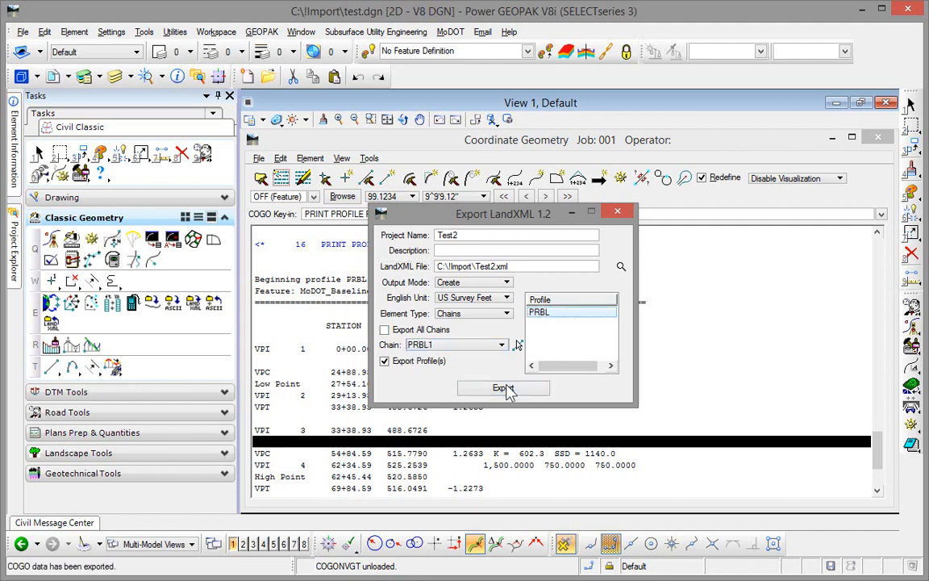
pyautogui.click(622, 216)
pyautogui.click(885, 104)
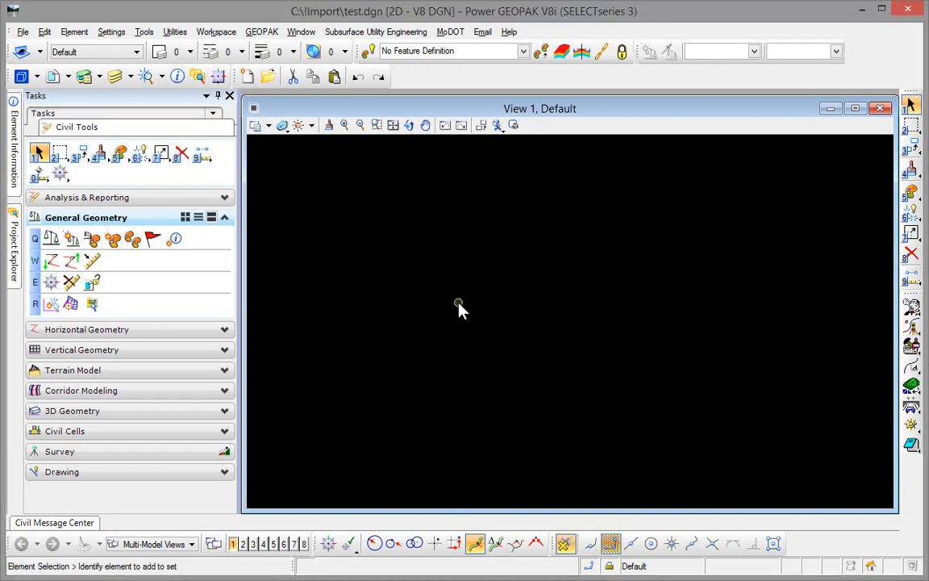
# Create a new coordinate geometry database for job 005 and close the coordinate geometry window
pyautogui.click(910, 324)
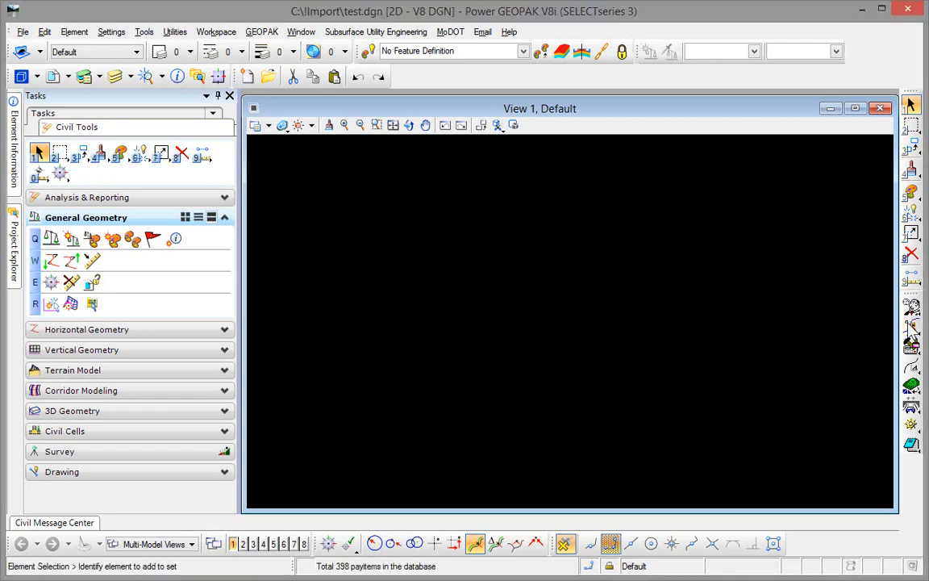
pyautogui.doubleClick(468, 232)
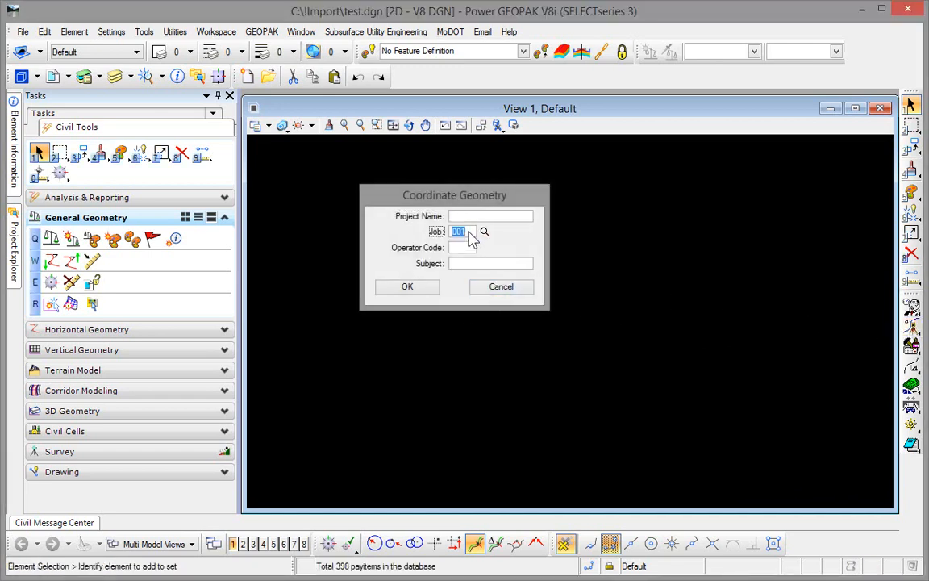
pyautogui.write('0')
pyautogui.press('Tab')
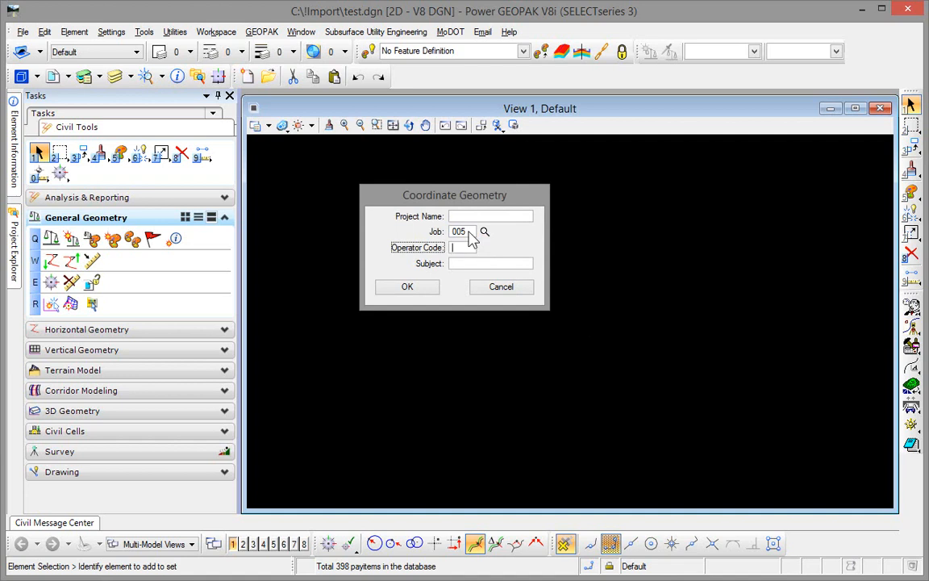
pyautogui.click(416, 290)
pyautogui.click(412, 256)
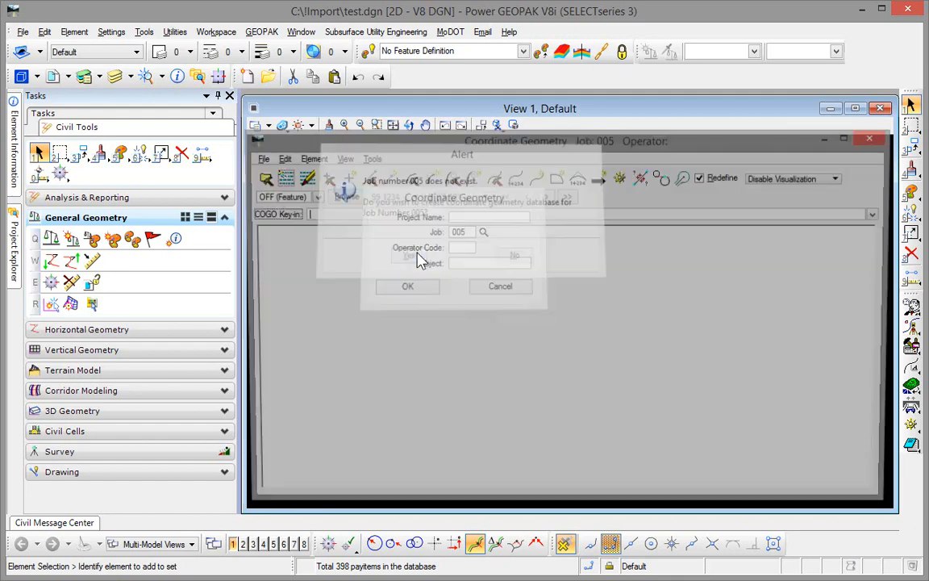
pyautogui.click(871, 139)
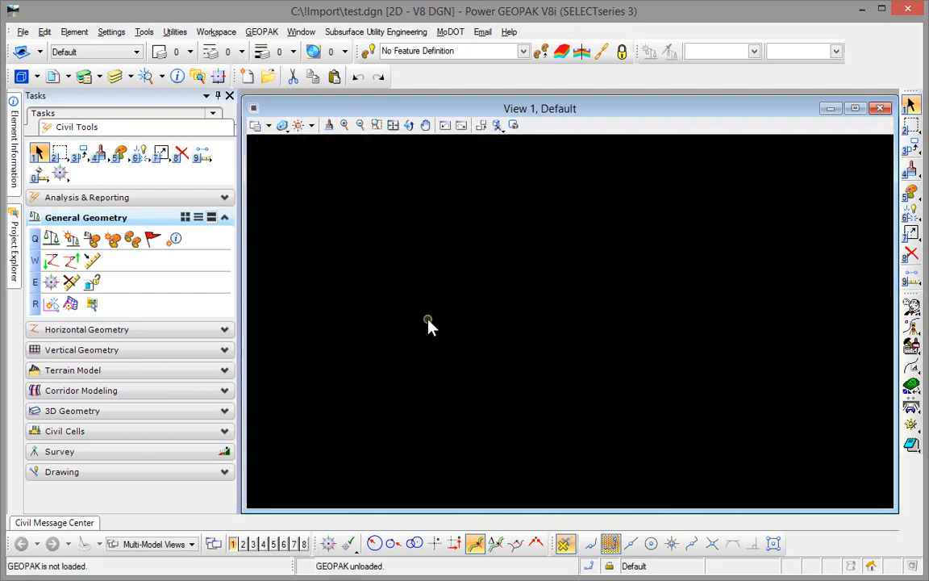
# Load job001.gpk from the !Import folder as the source for a civil geometry import
pyautogui.click(51, 262)
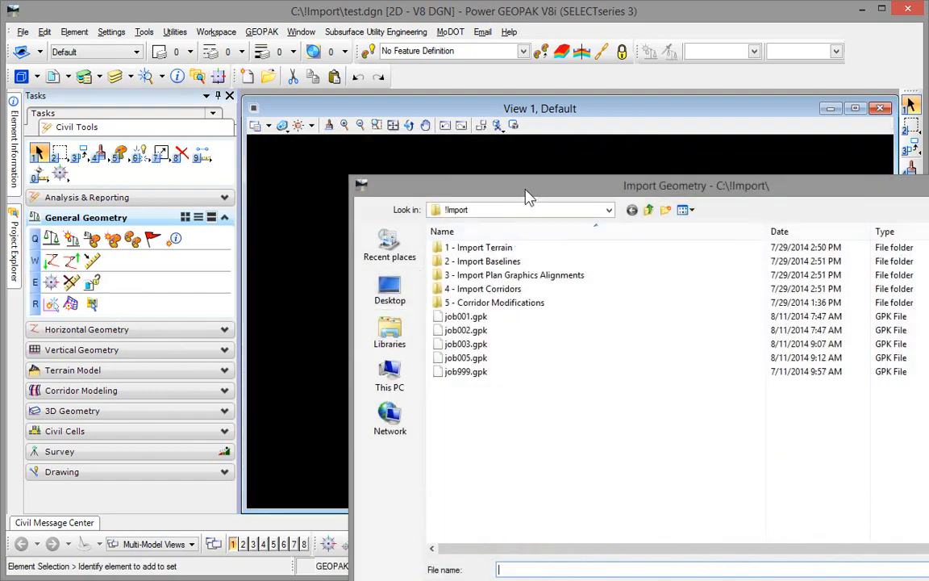
pyautogui.moveTo(526, 192); pyautogui.dragTo(269, 108)
pyautogui.click(208, 229)
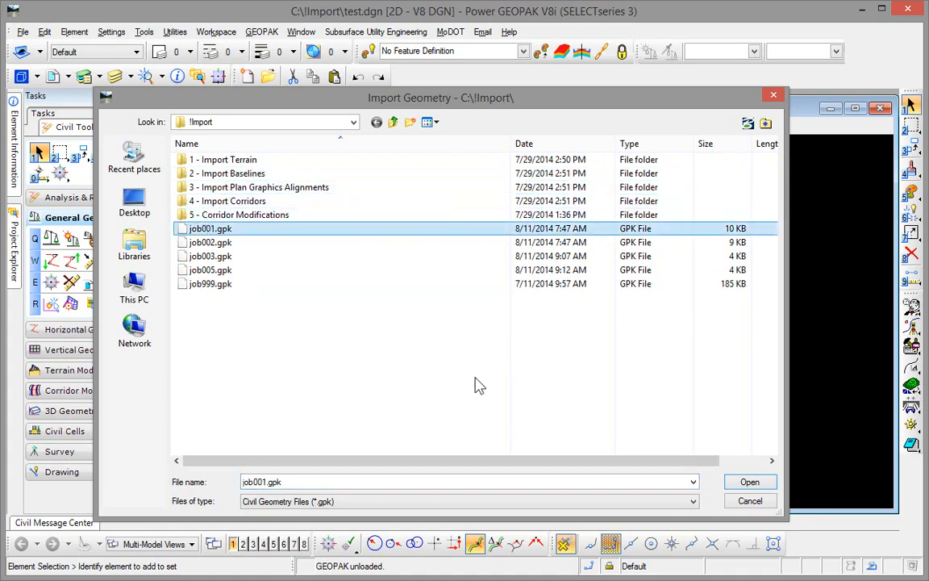
pyautogui.click(744, 484)
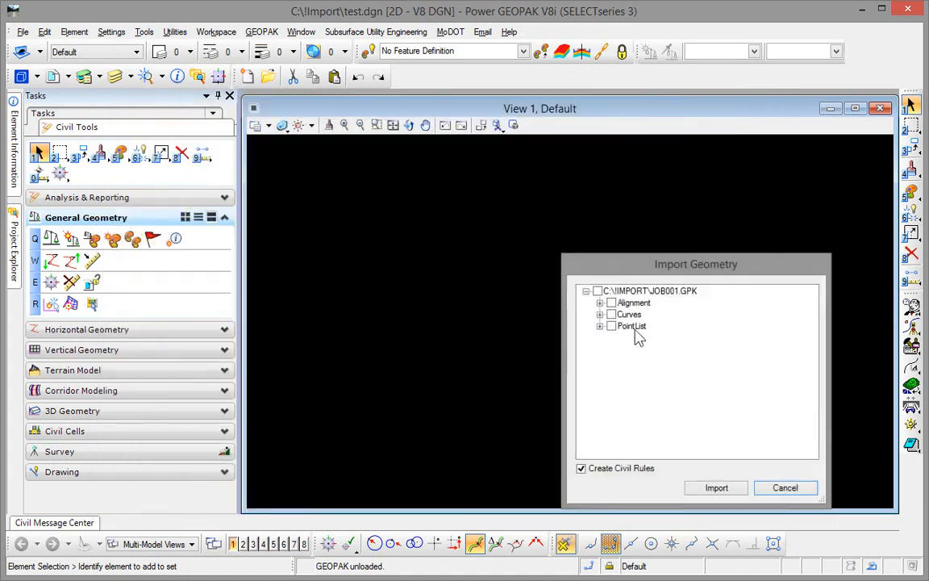
# Import the MoDOT_Baseline_Proposed alignment PRBL1 with profile PRBL, creating civil rules, and assign job005.gpk as the job number
pyautogui.moveTo(589, 262); pyautogui.dragTo(418, 158)
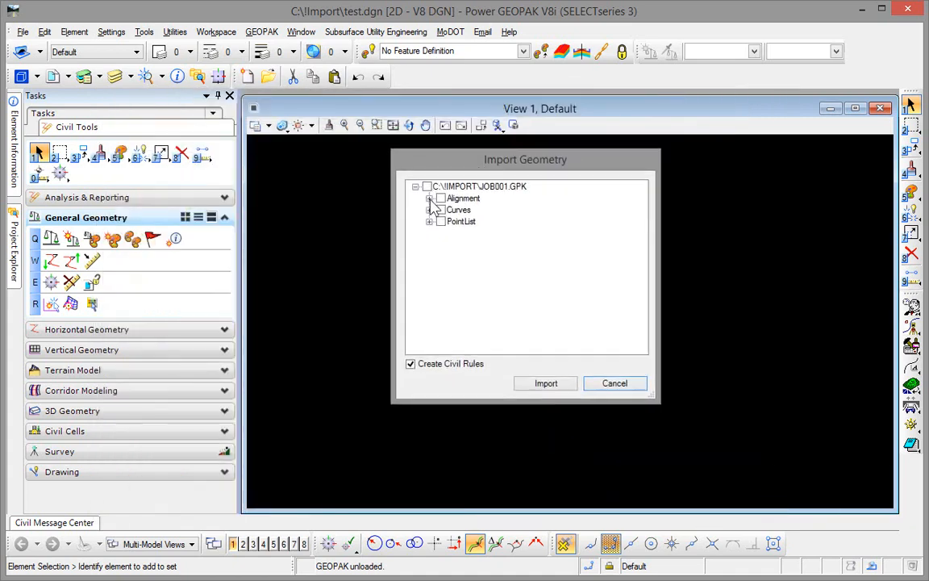
pyautogui.click(429, 199)
pyautogui.click(443, 209)
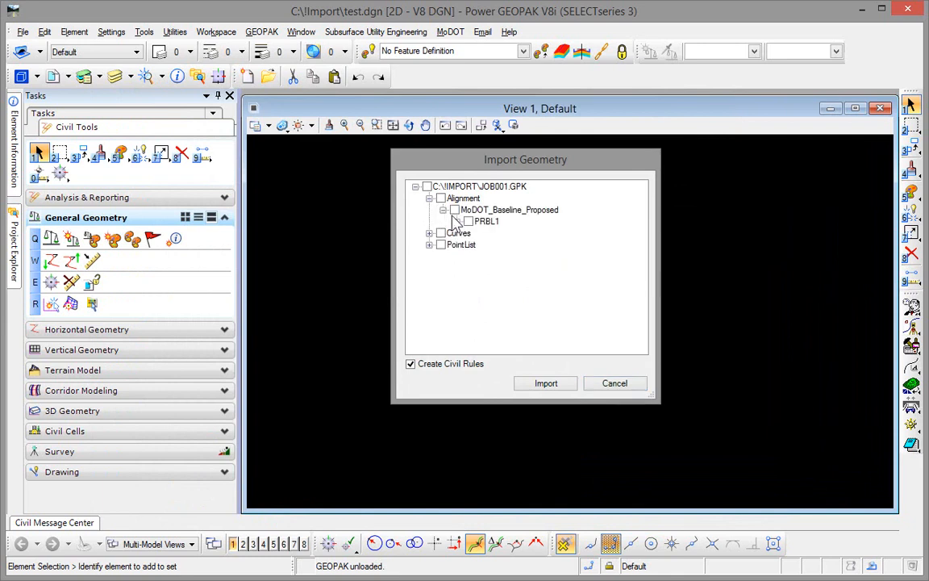
pyautogui.click(456, 221)
pyautogui.click(469, 232)
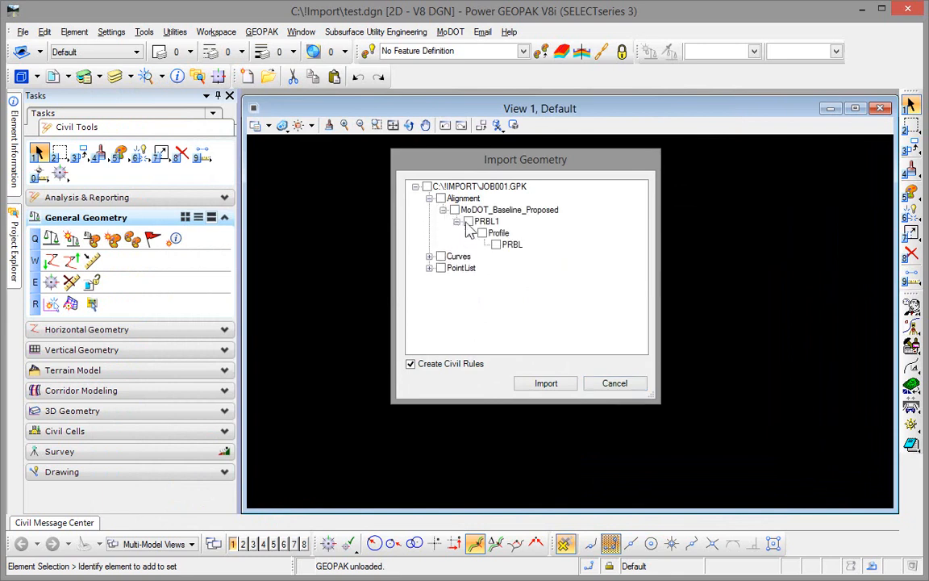
pyautogui.click(426, 186)
pyautogui.click(539, 385)
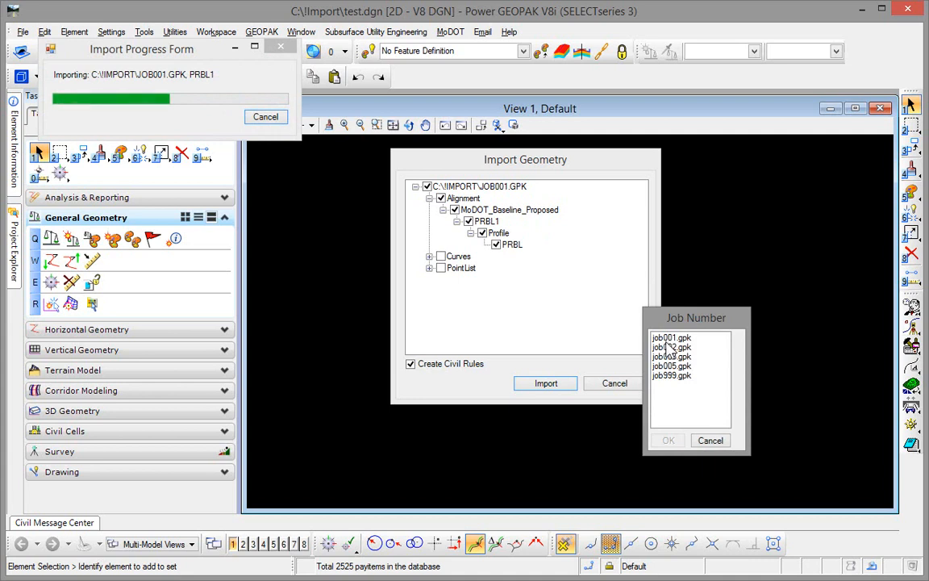
pyautogui.click(670, 368)
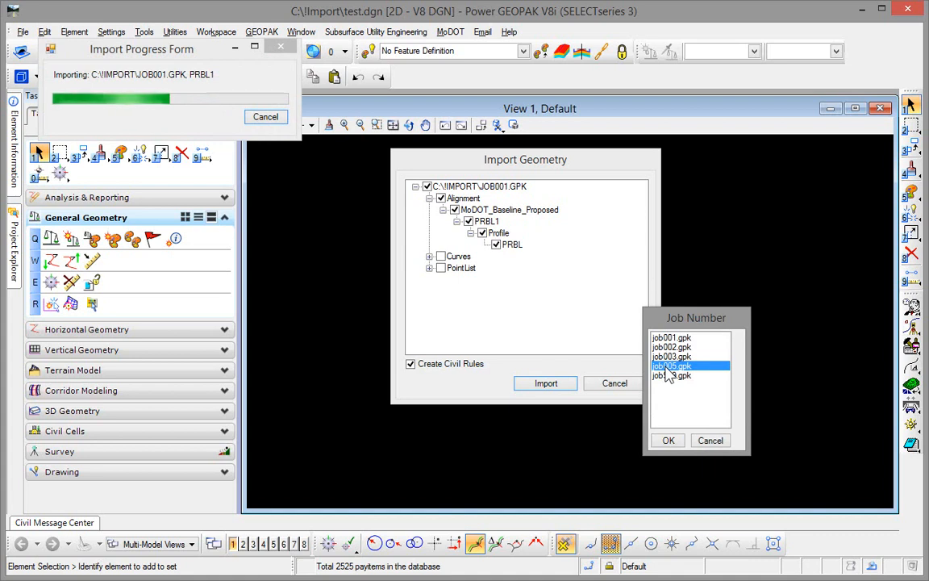
pyautogui.click(674, 442)
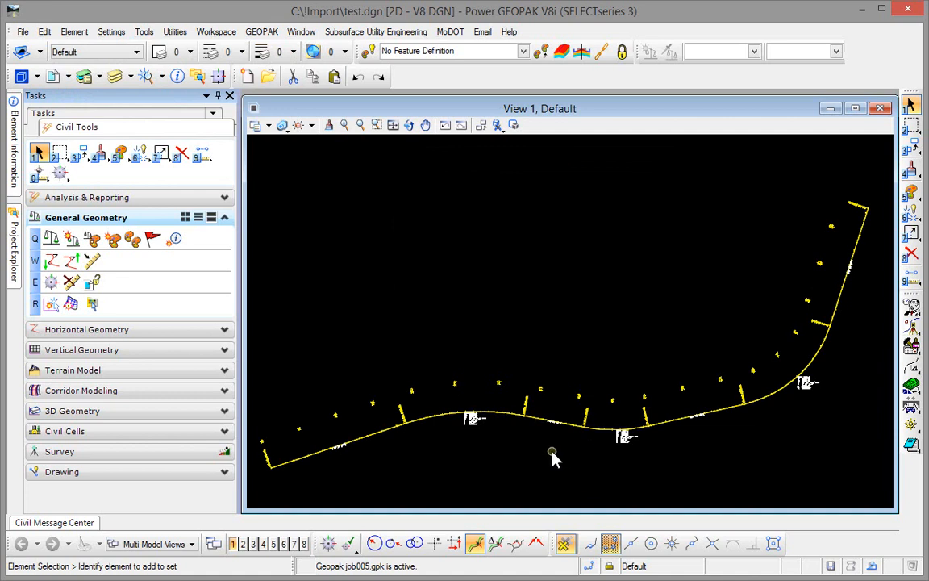
# Select the imported PRBL1 alignment and inspect its first curve, around stations 25 to 35
pyautogui.click(514, 420)
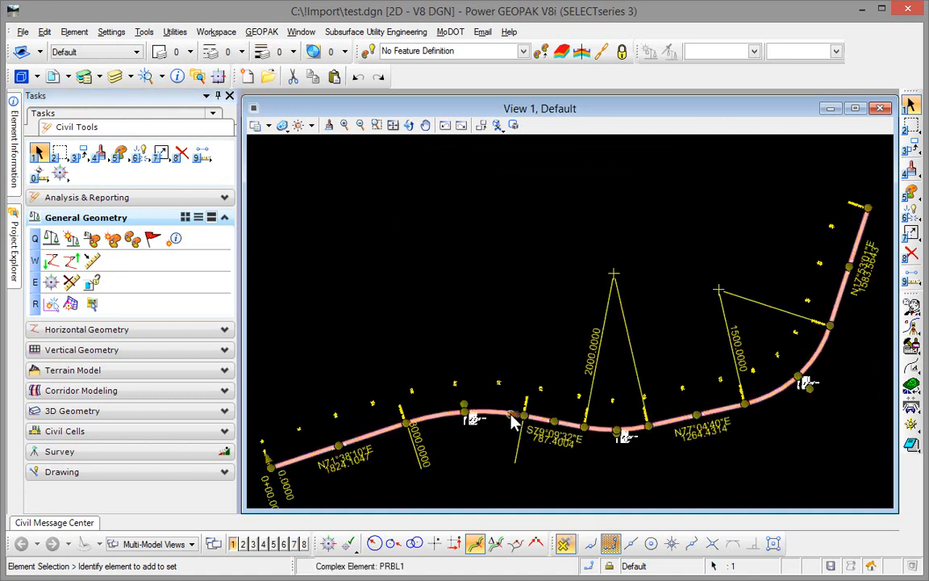
pyautogui.scroll(5, 484, 417)
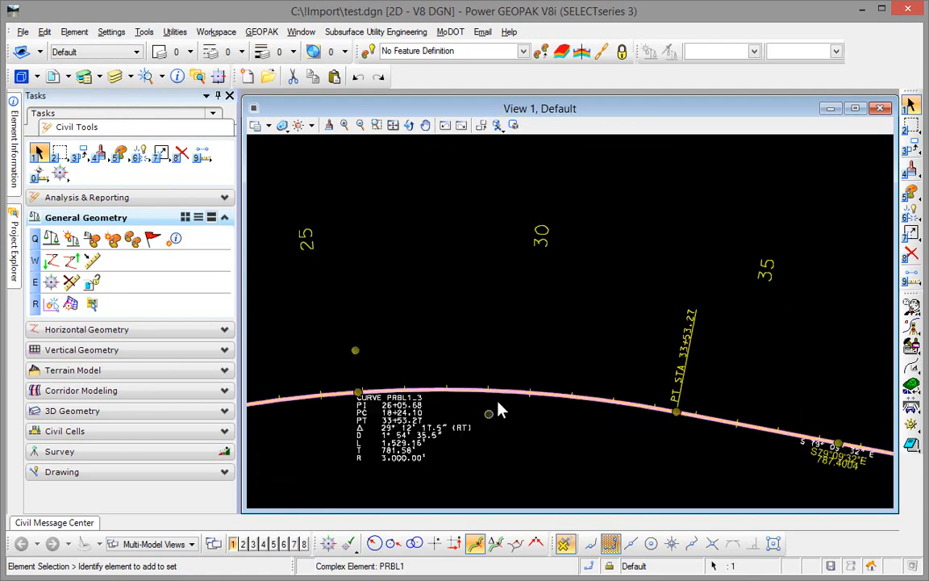
# Check the PRBL1 alignment's properties and set the radius of its first curve to 3500
pyautogui.moveTo(508, 394)
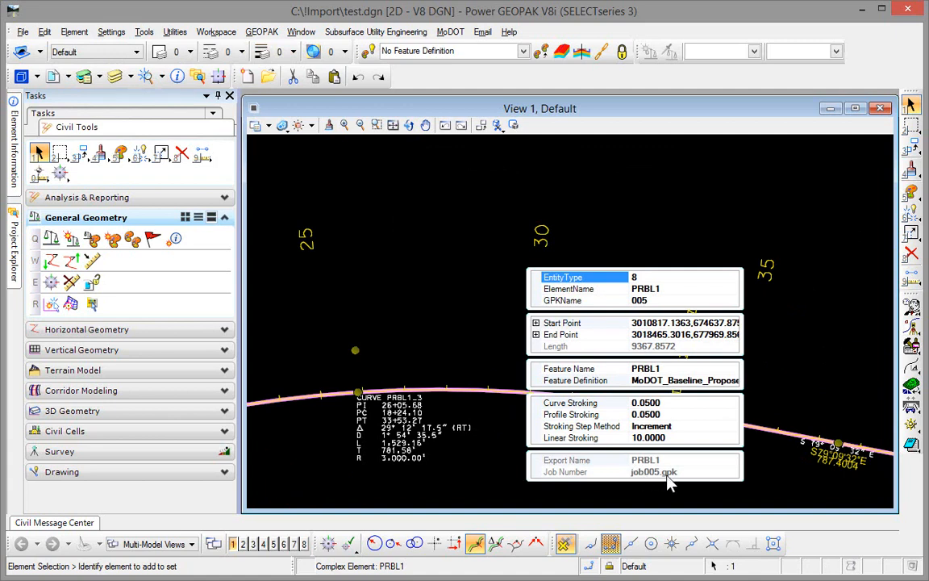
pyautogui.click(487, 463)
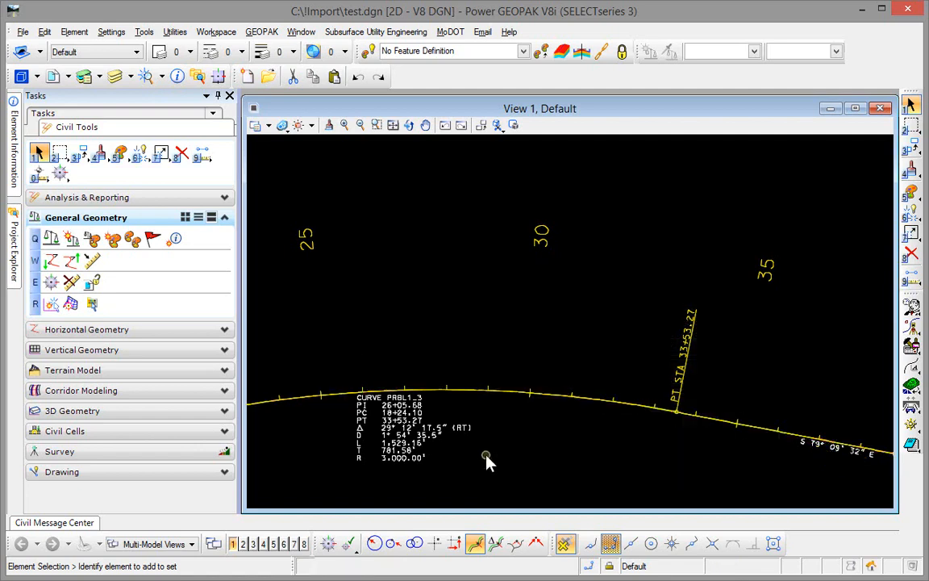
pyautogui.scroll(-5, 488, 461)
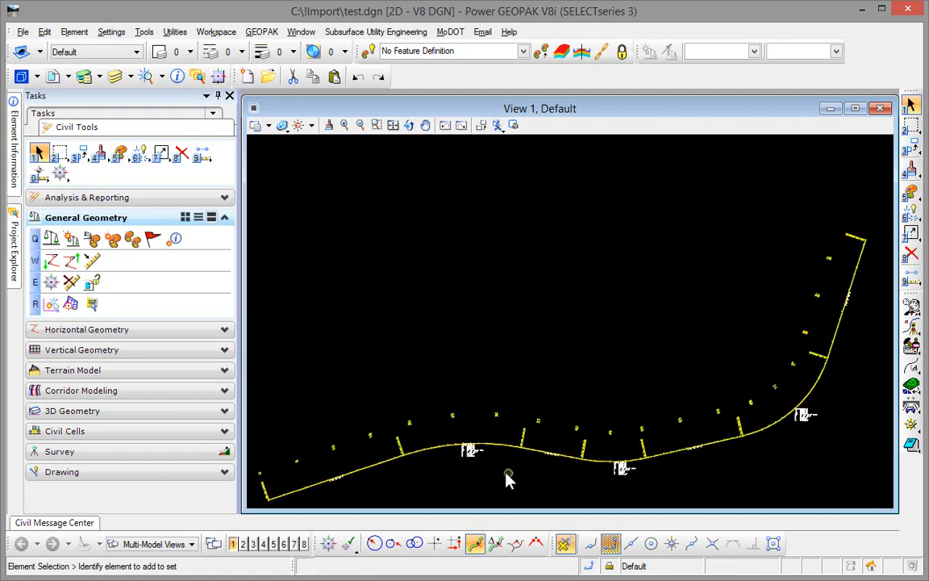
pyautogui.click(498, 453)
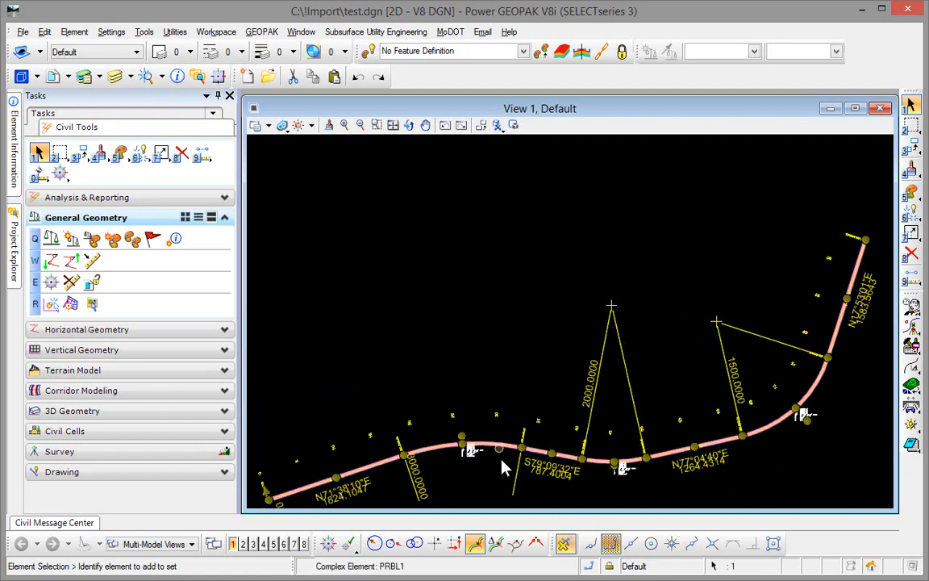
pyautogui.moveTo(472, 500); pyautogui.dragTo(460, 390, button='middle')
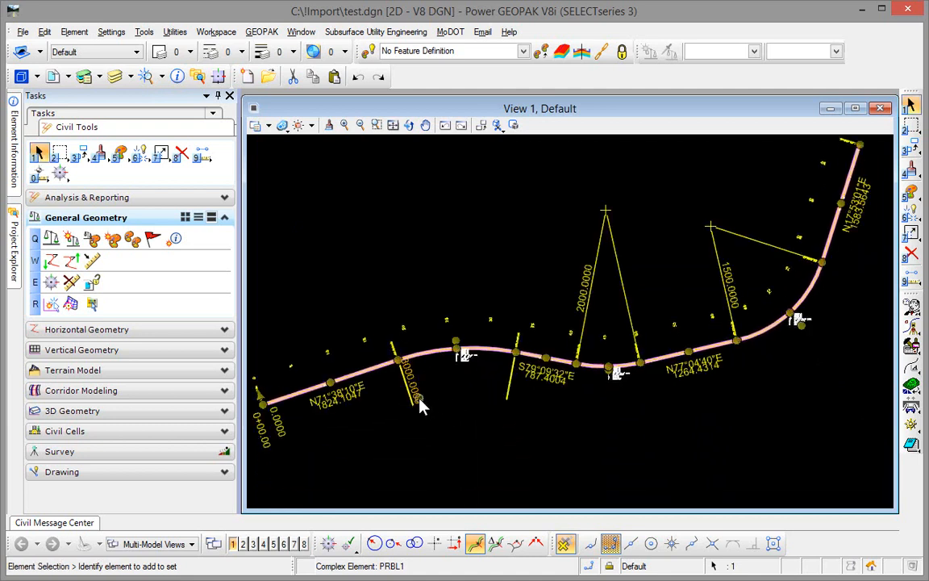
pyautogui.click(419, 401)
pyautogui.write('3500')
pyautogui.press('Return')
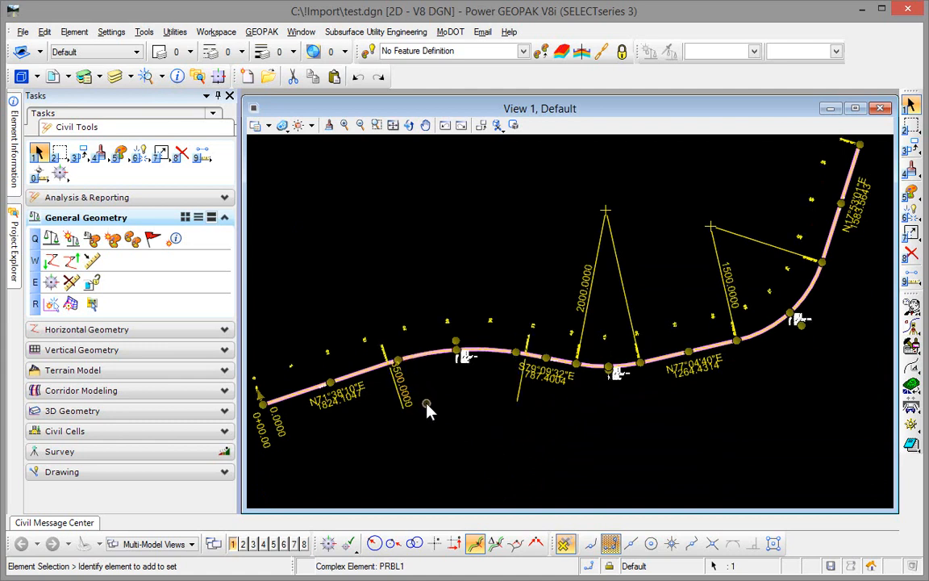
pyautogui.click(475, 417)
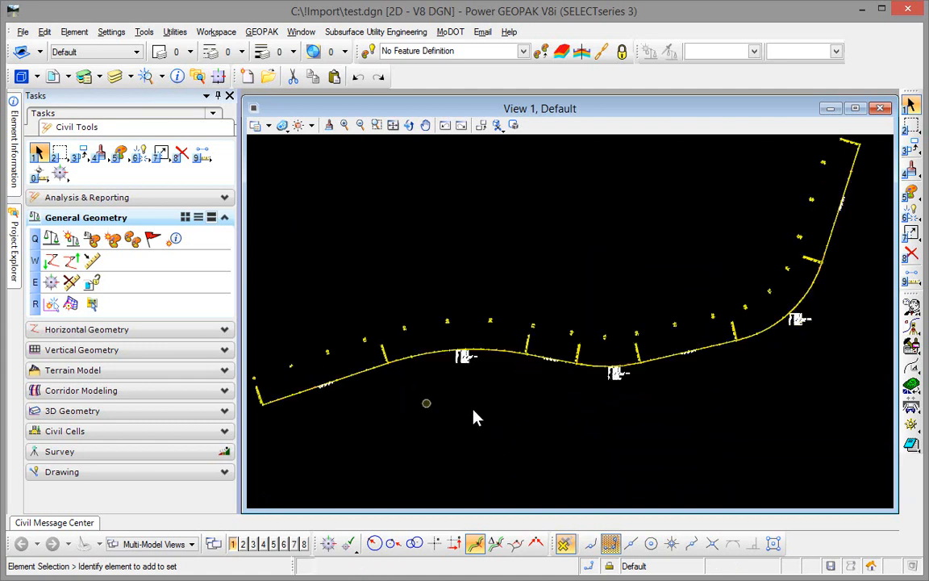
# Describe chain PRBL1 in the job 005 coordinate geometry, review its first curve's data, and close without saving the session input
pyautogui.click(910, 328)
pyautogui.click(409, 288)
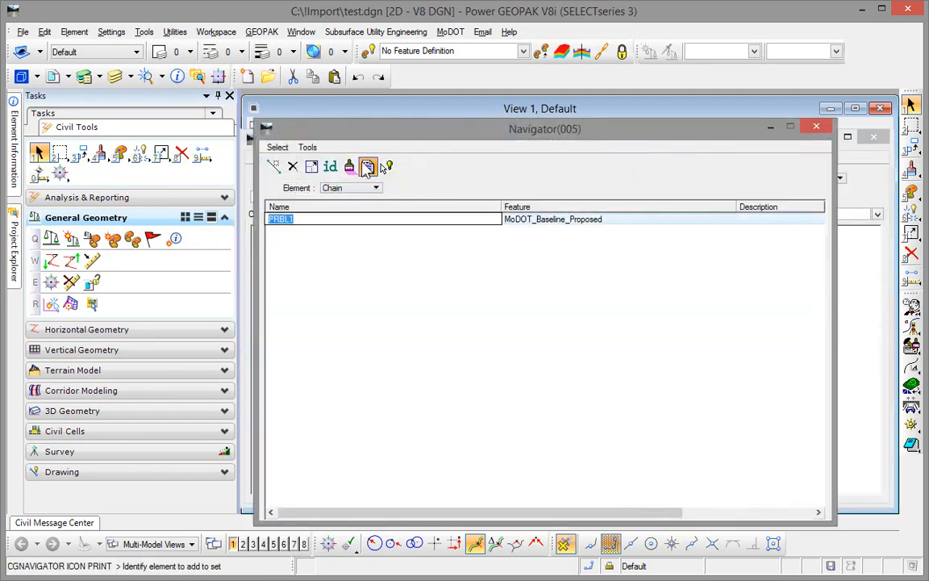
pyautogui.click(814, 129)
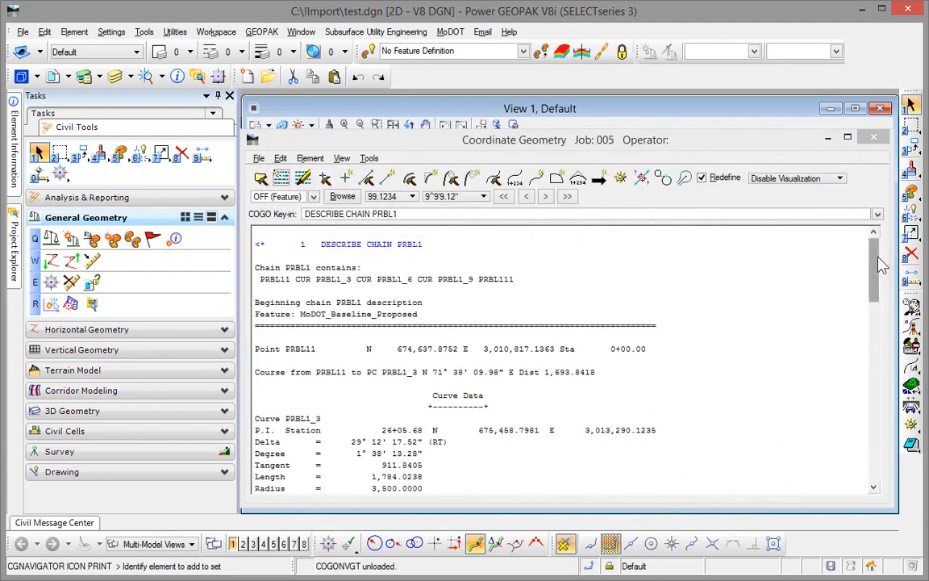
pyautogui.moveTo(883, 258); pyautogui.dragTo(879, 286)
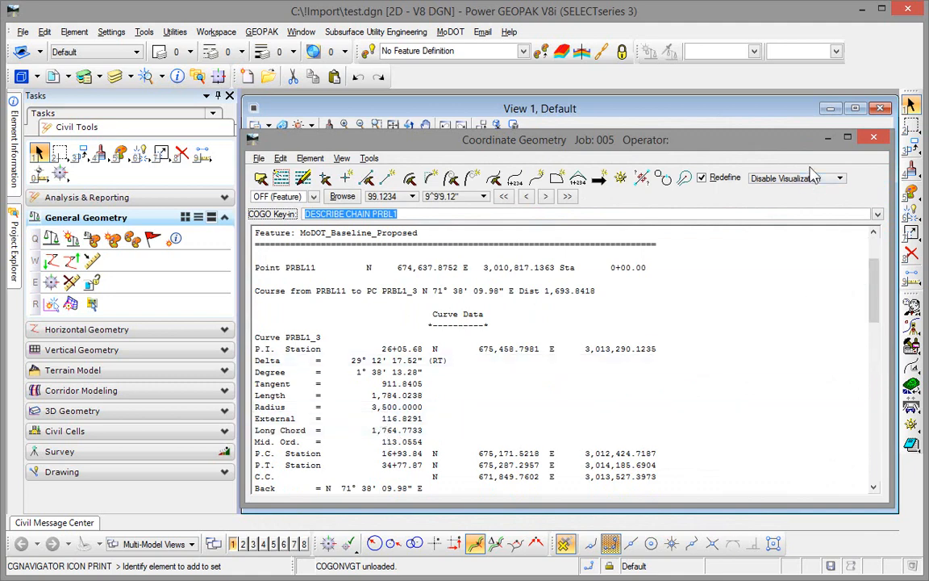
pyautogui.click(875, 139)
pyautogui.click(475, 261)
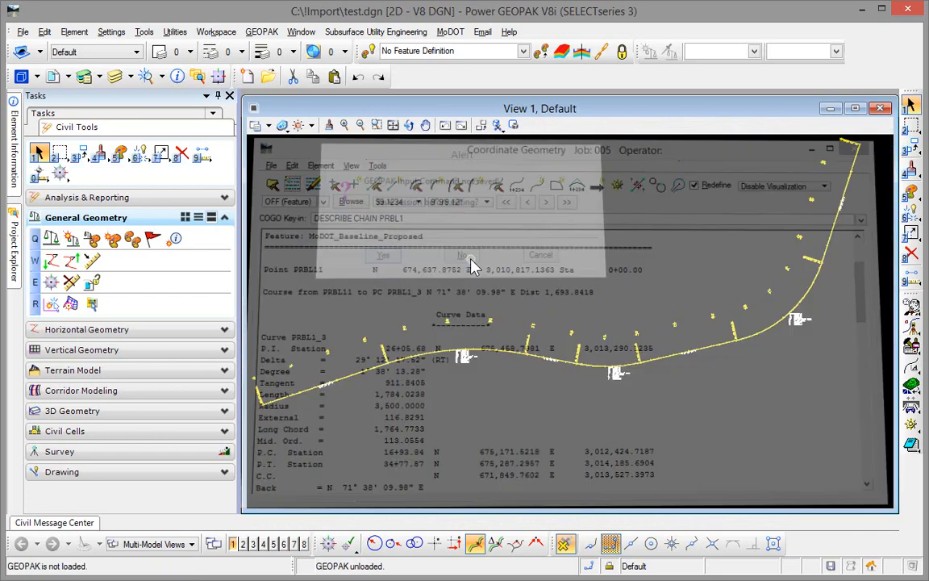
# Open the profile model of the PRBL1 alignment in View 2
pyautogui.click(427, 362)
pyautogui.moveTo(427, 365)
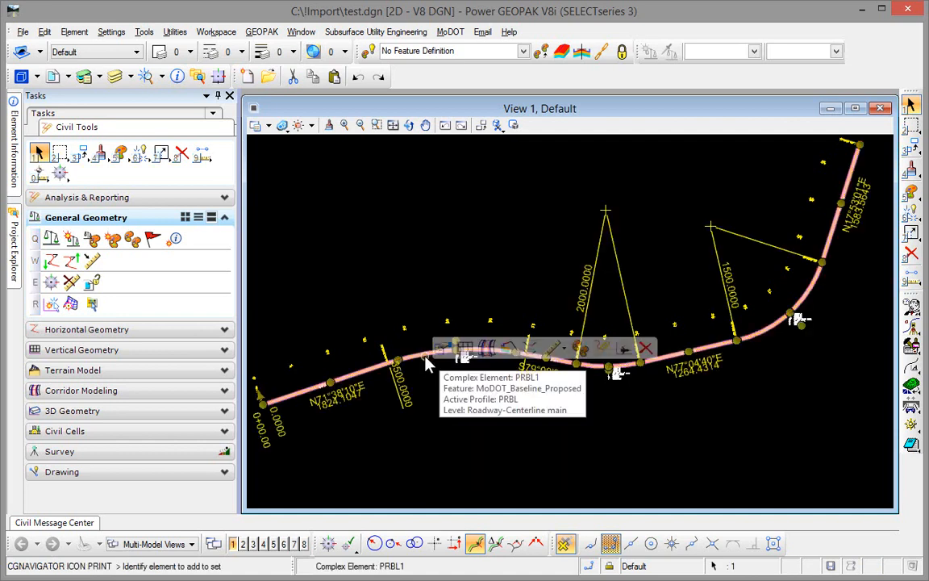
pyautogui.click(465, 349)
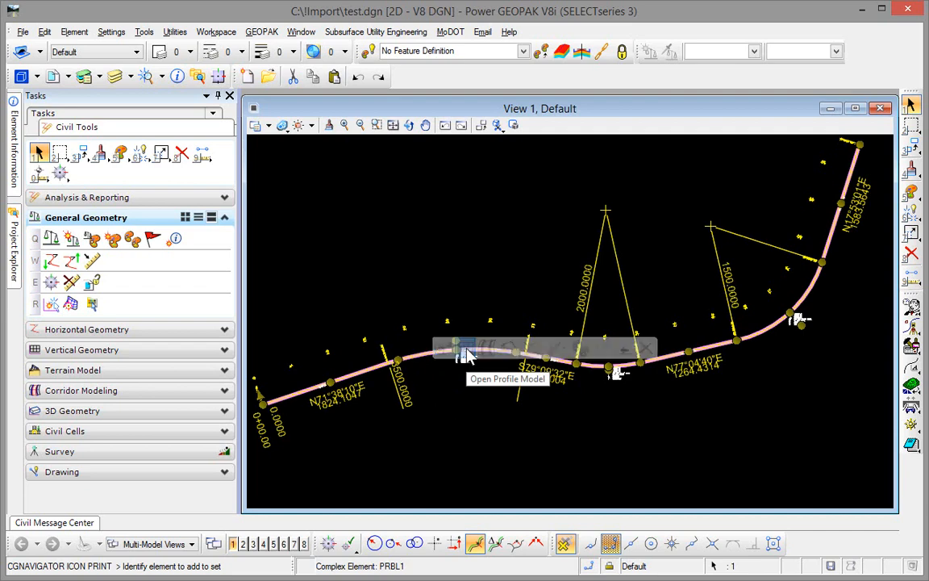
pyautogui.click(242, 544)
pyautogui.click(686, 287)
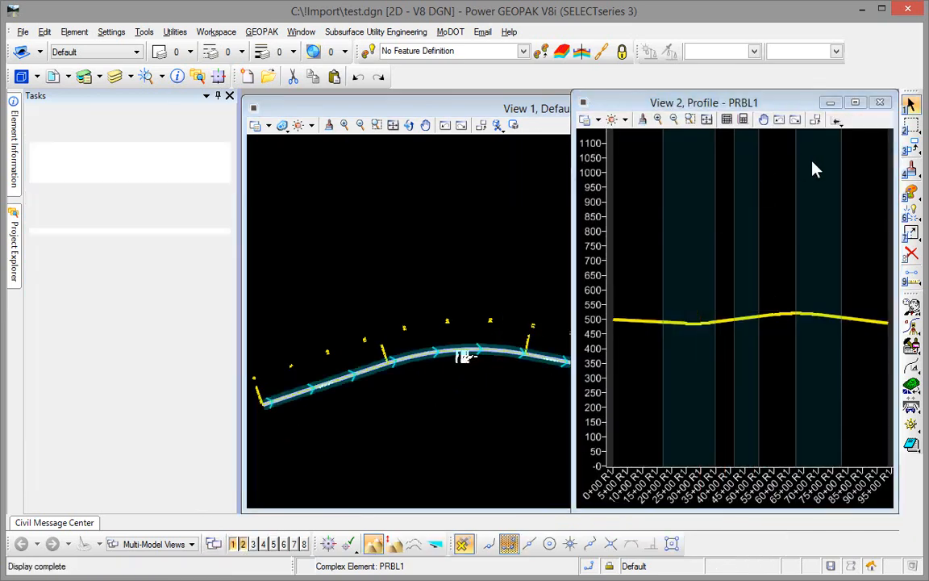
# Select the active profile PRBL, examine its grades and vertical curves, and close the profile view
pyautogui.click(766, 325)
pyautogui.scroll(8, 725, 334)
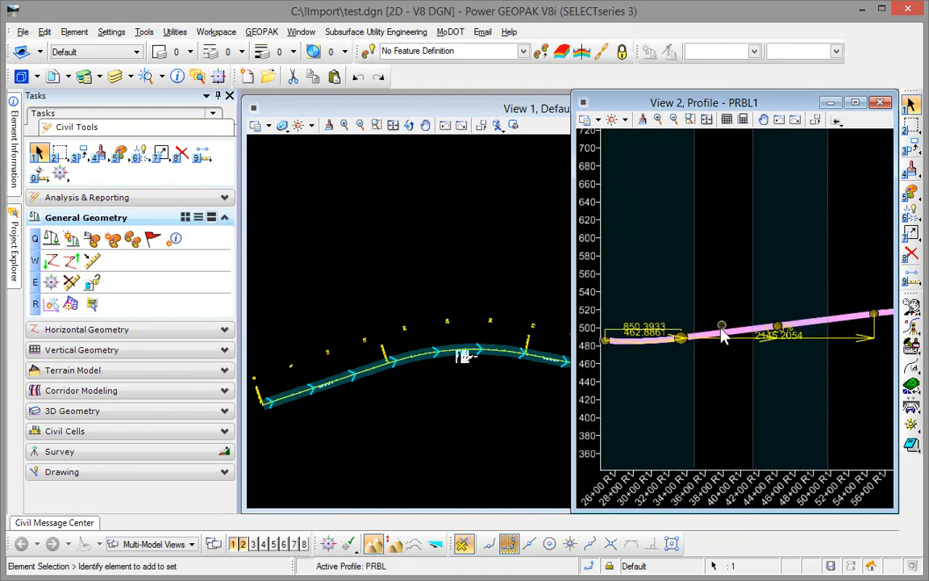
pyautogui.moveTo(796, 402); pyautogui.dragTo(707, 407, button='middle')
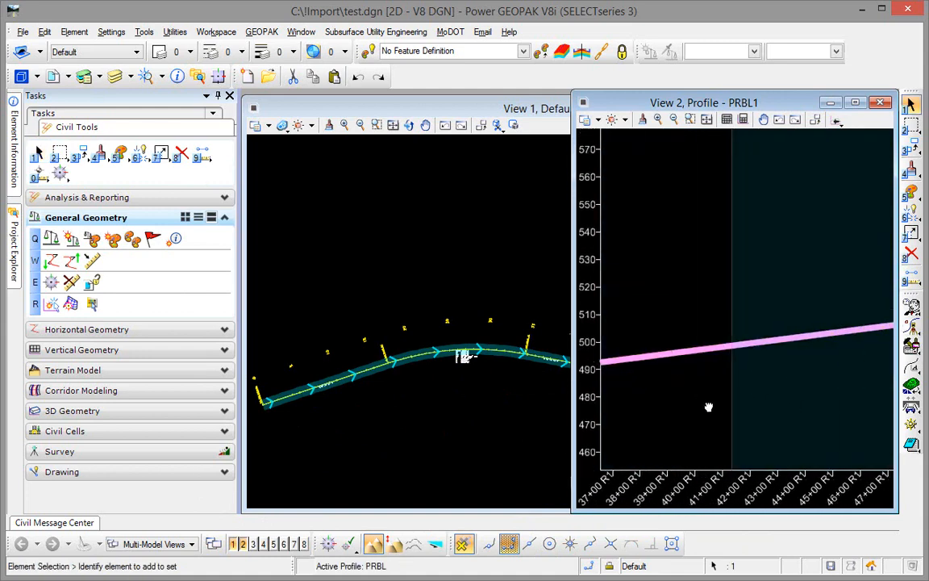
pyautogui.scroll(-3, 707, 407)
pyautogui.scroll(-3, 691, 414)
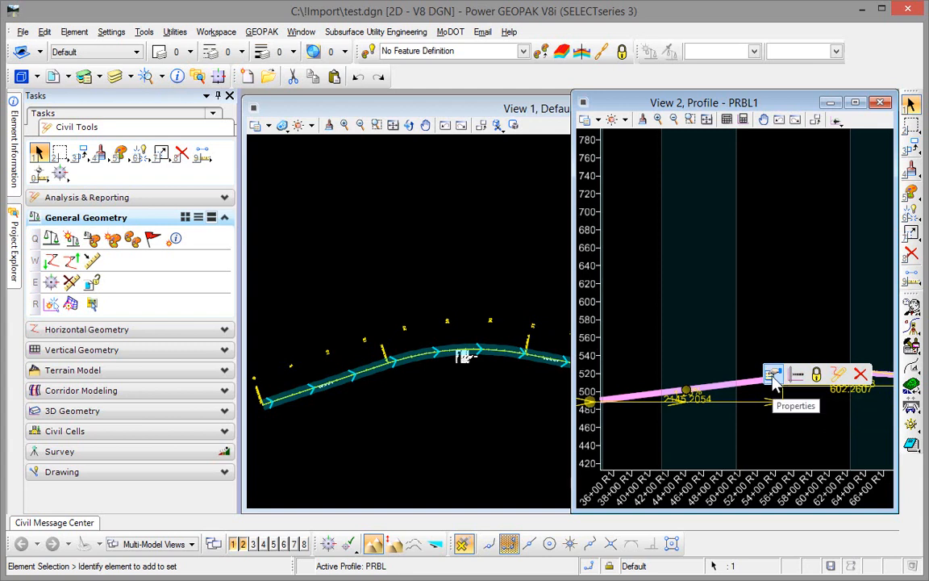
pyautogui.moveTo(772, 374)
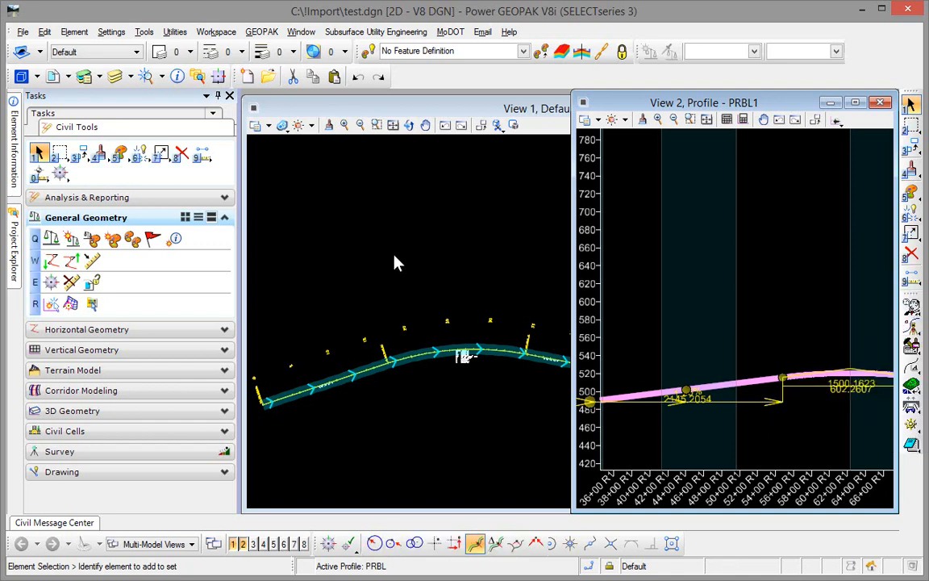
pyautogui.click(394, 264)
pyautogui.click(882, 104)
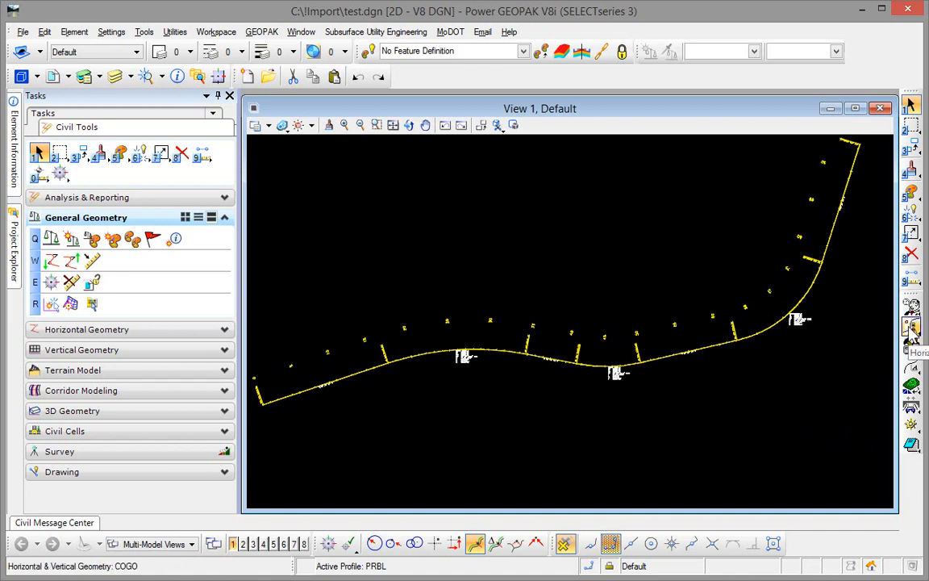
# Create a new coordinate geometry database for job 006 and close the coordinate geometry window
pyautogui.click(912, 327)
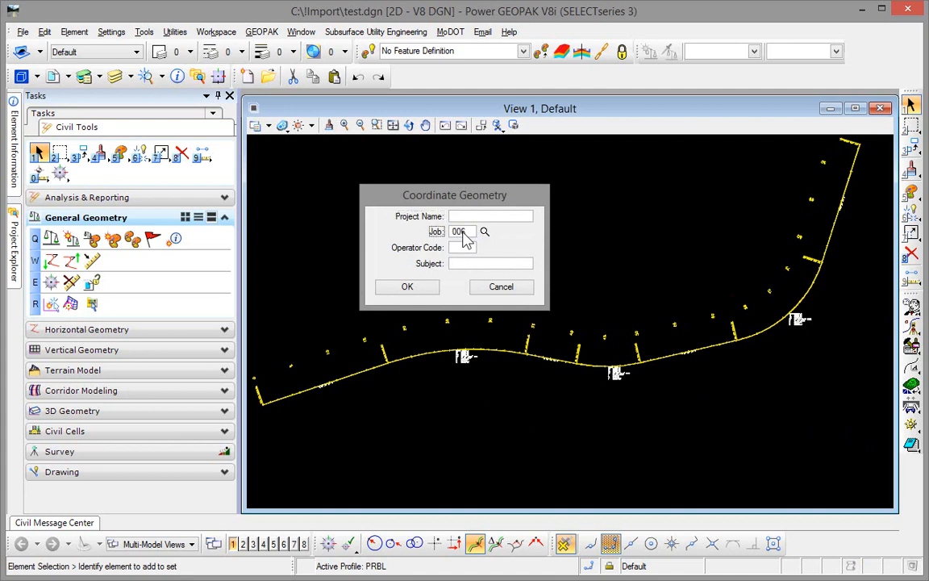
pyautogui.click(409, 290)
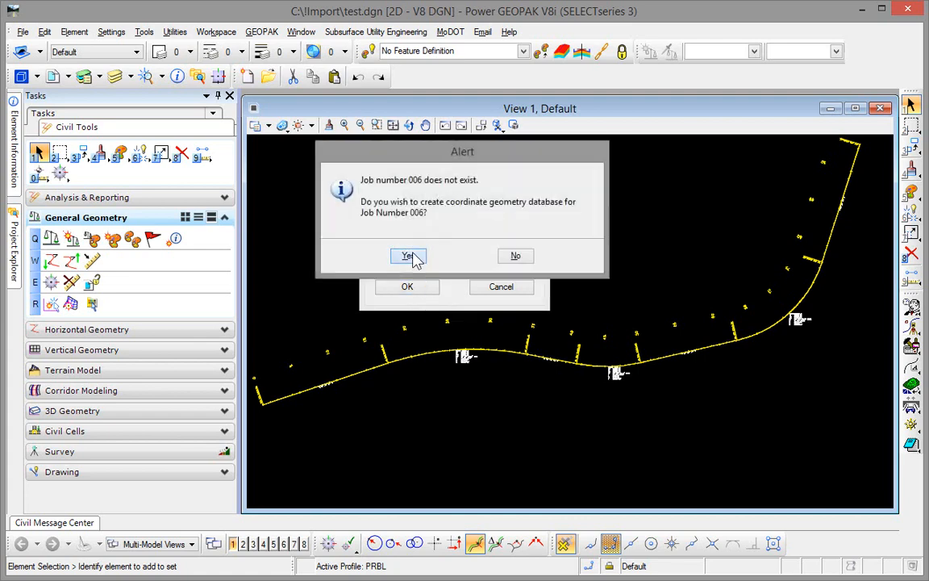
pyautogui.click(409, 256)
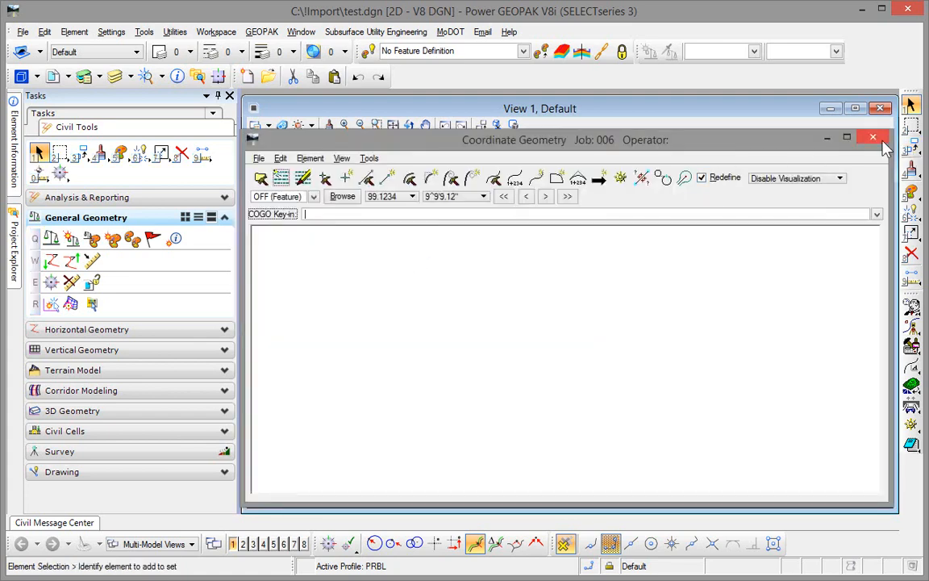
pyautogui.click(872, 137)
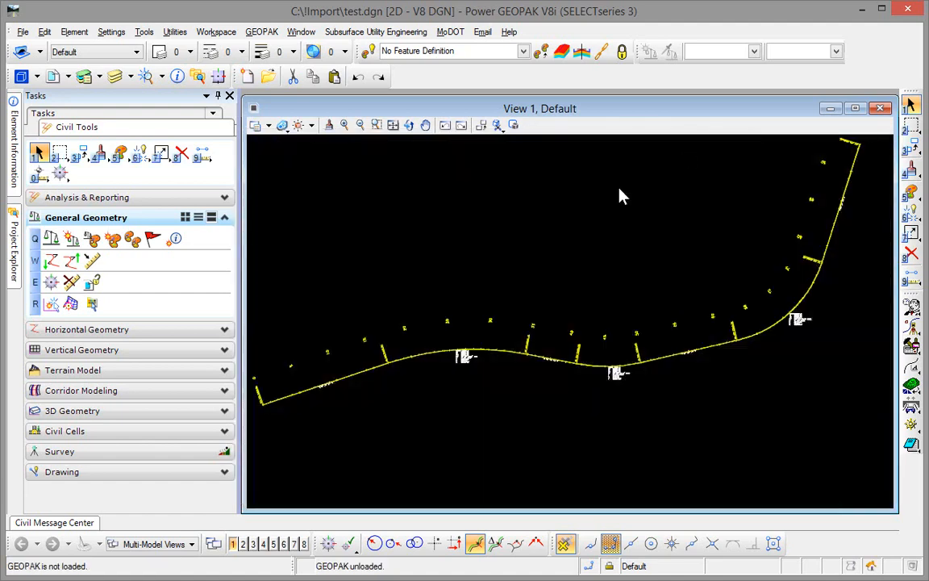
# Export the PRBL1 alignment to job006.gpk
pyautogui.click(71, 260)
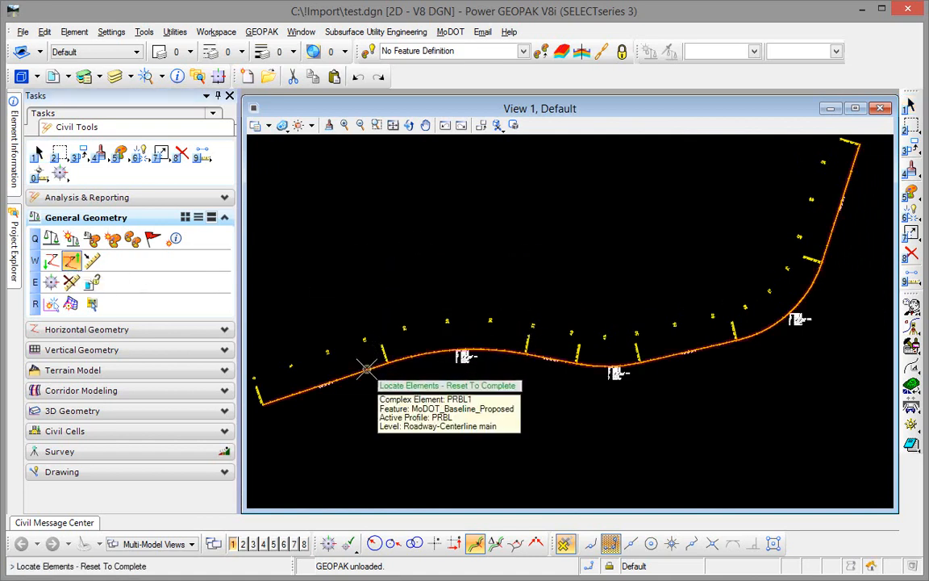
pyautogui.rightClick(344, 280)
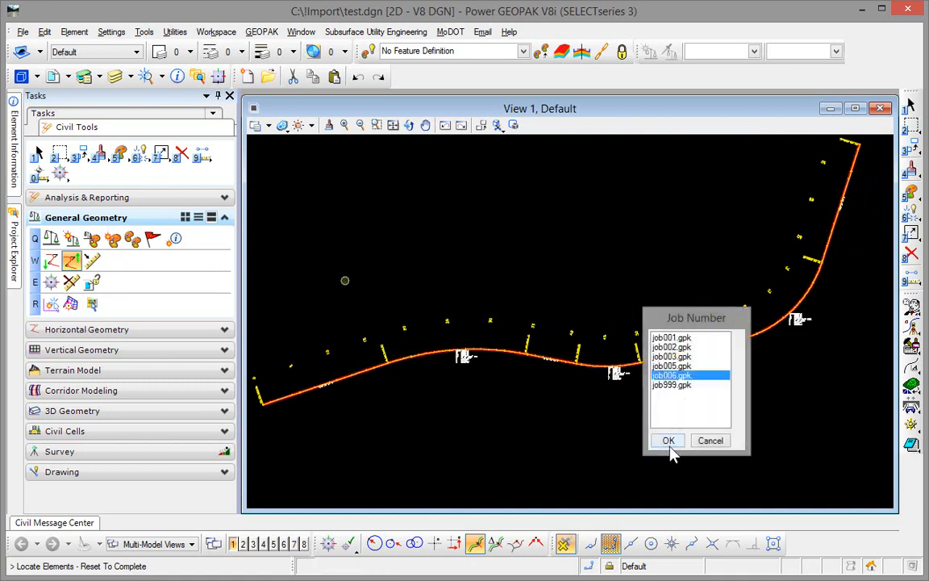
pyautogui.click(666, 440)
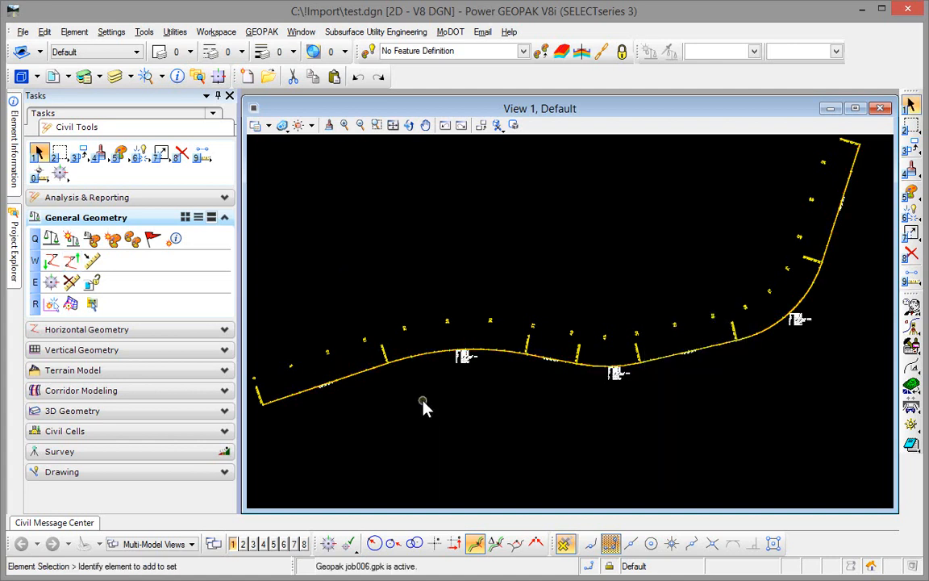
# Check the chains stored in job 006 with the coordinate geometry Navigator and close both windows
pyautogui.click(912, 326)
pyautogui.click(435, 288)
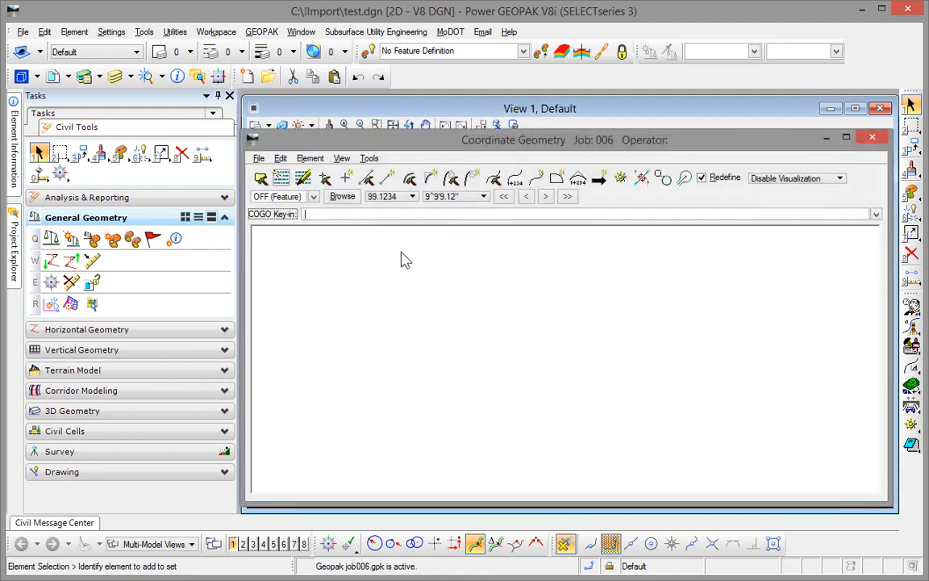
pyautogui.click(620, 178)
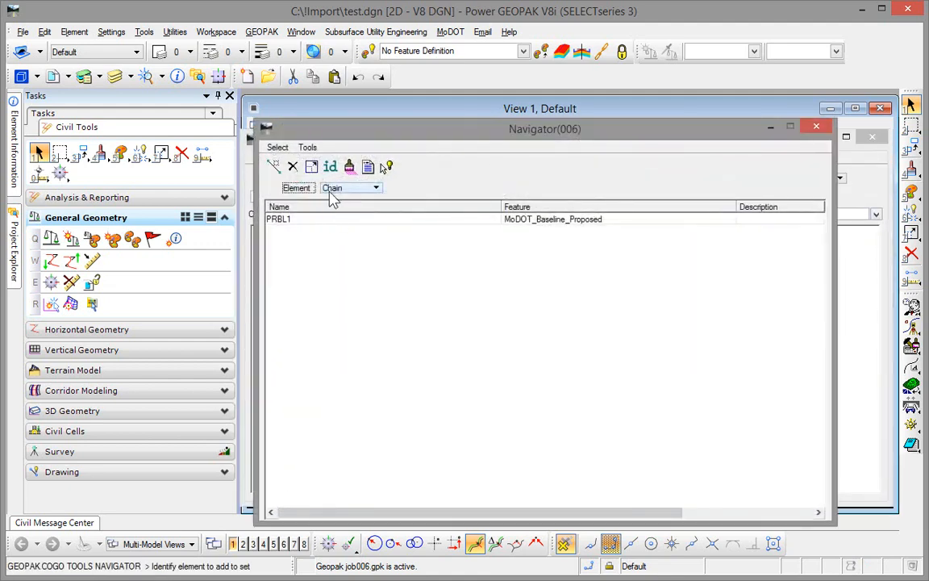
pyautogui.click(816, 125)
pyautogui.click(873, 140)
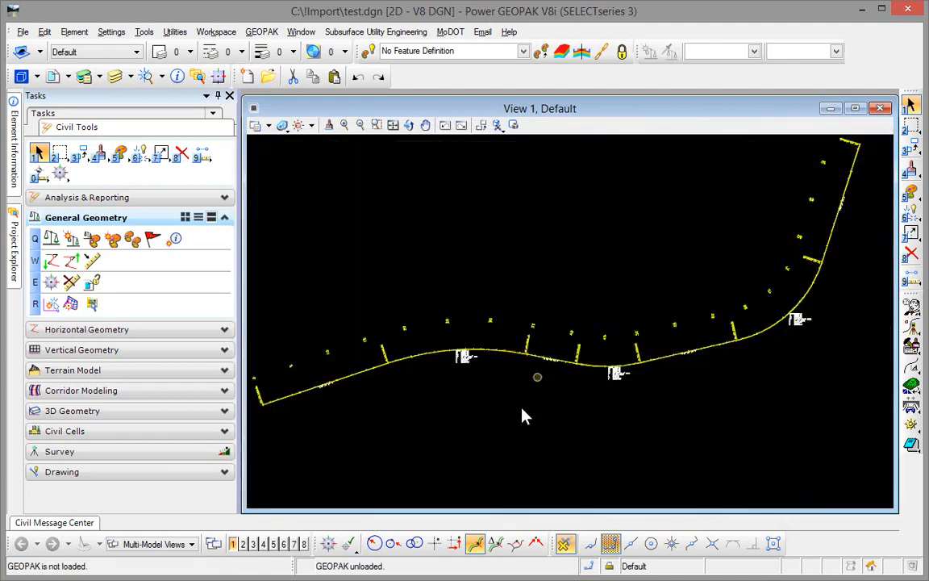
# Generate a Horizontal Geometry Report for the PRBL1 alignment
pyautogui.scroll(6, 493, 379)
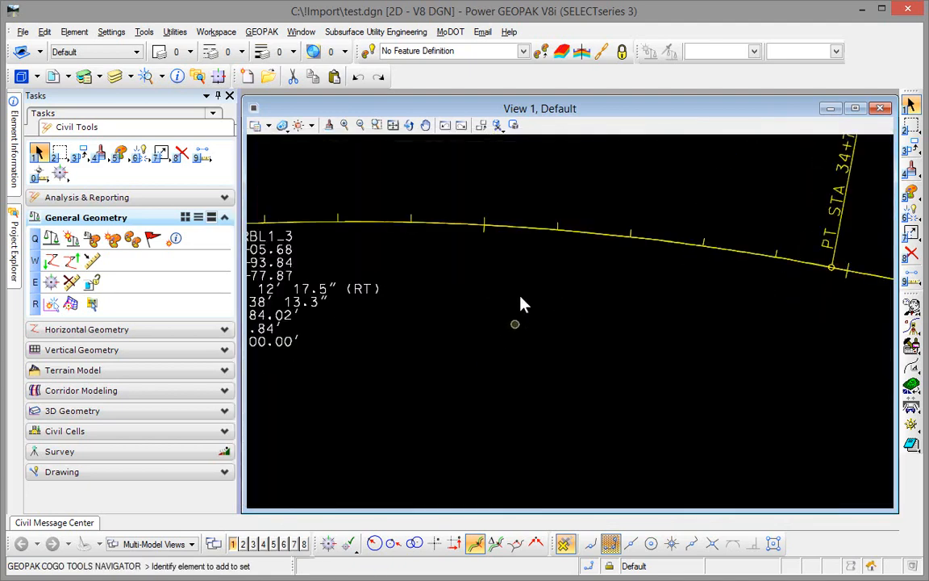
pyautogui.click(530, 236)
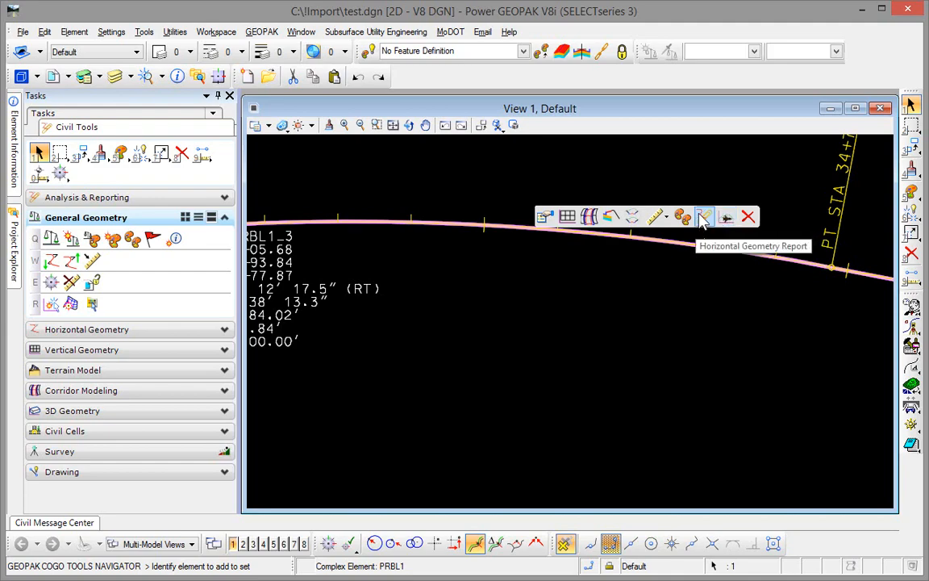
pyautogui.click(703, 217)
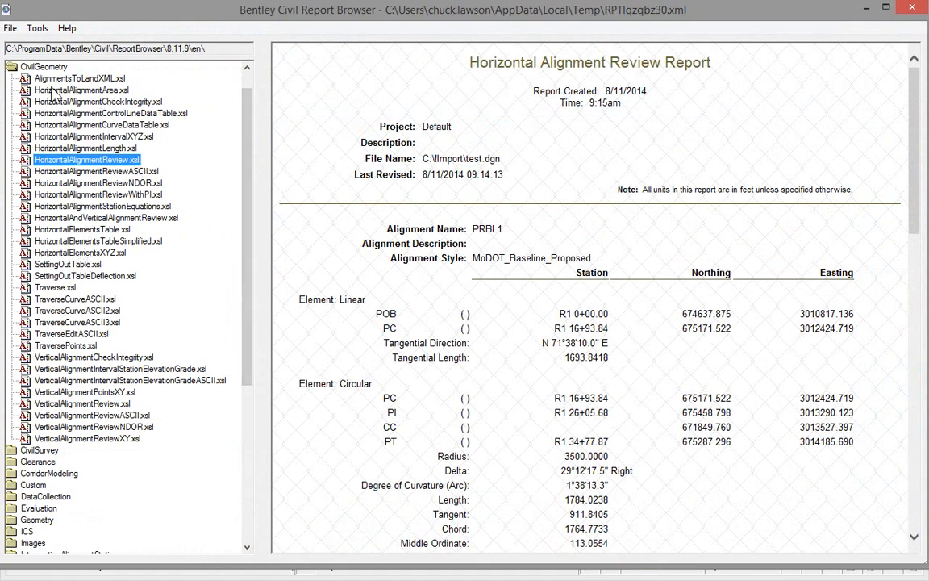
# Review the report's format options for precision, angles, stations and directions, and close them
pyautogui.click(38, 30)
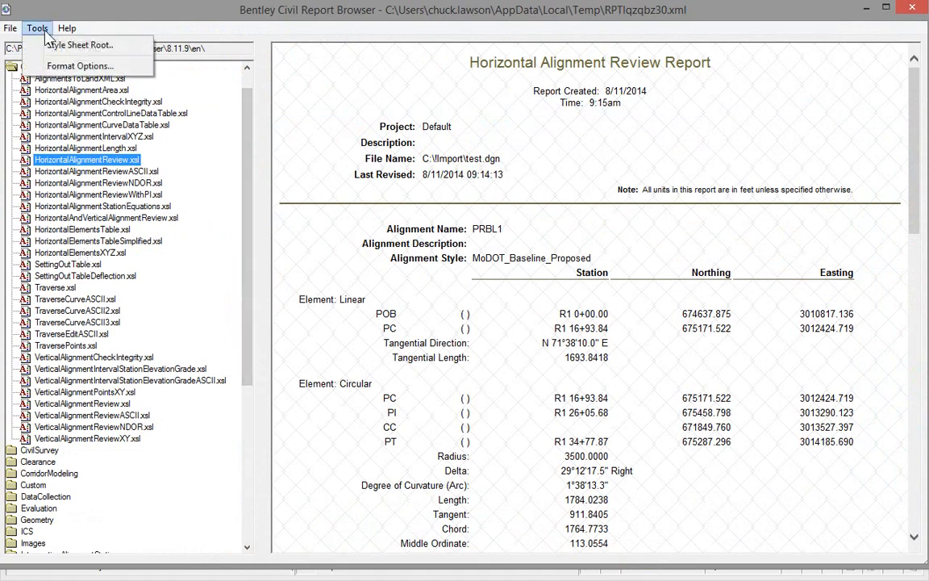
pyautogui.click(74, 66)
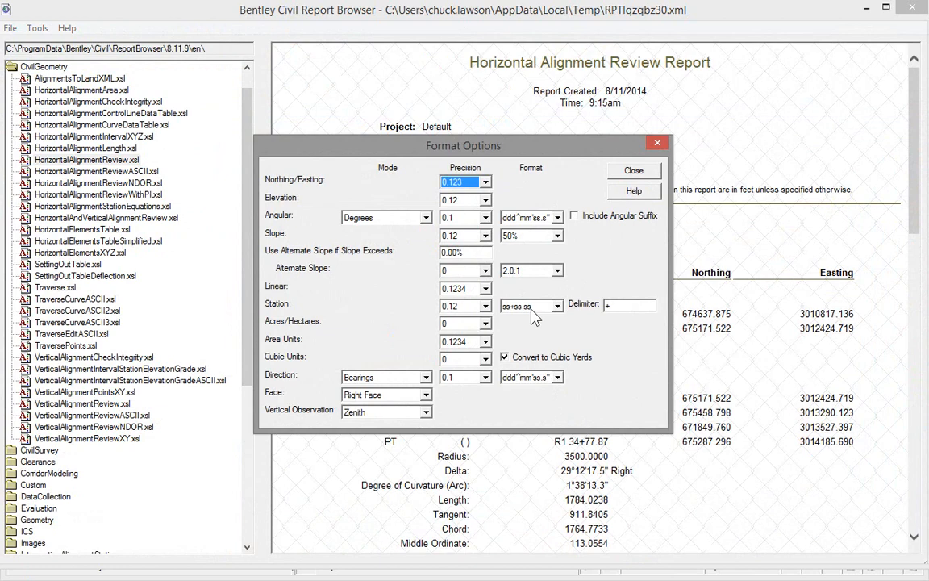
pyautogui.click(633, 170)
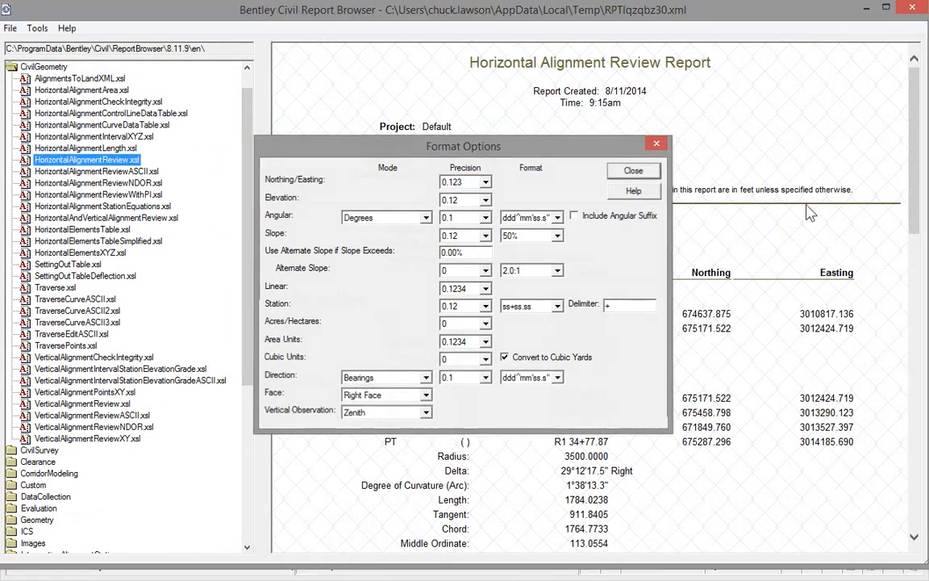
# Check which file types the horizontal alignment review report can be saved as, and leave without saving
pyautogui.rightClick(591, 157)
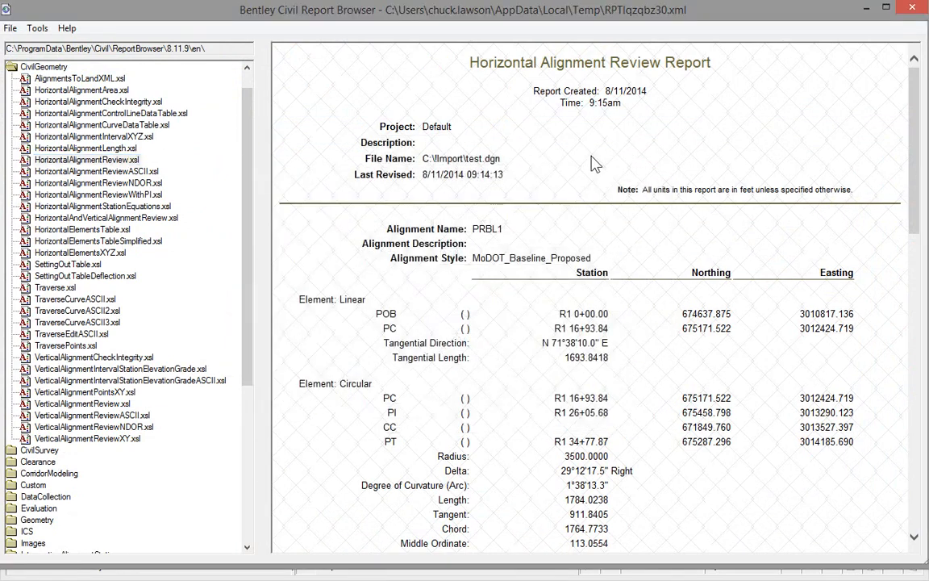
pyautogui.click(10, 29)
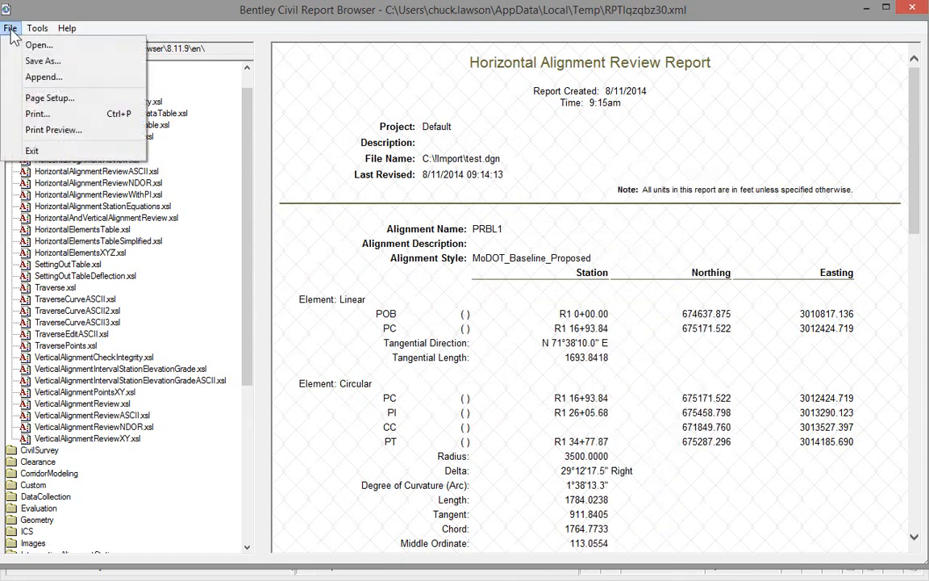
pyautogui.click(41, 61)
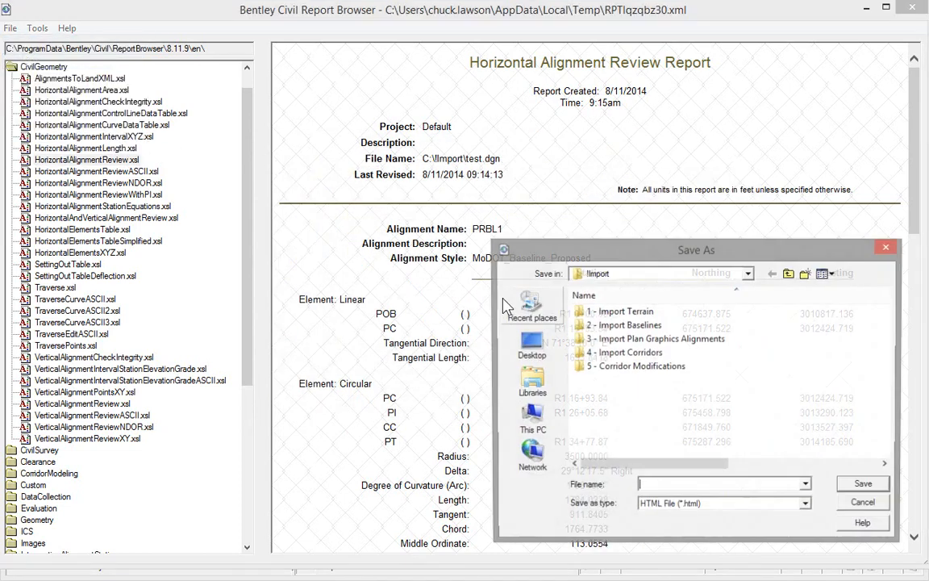
pyautogui.moveTo(610, 255); pyautogui.dragTo(288, 120)
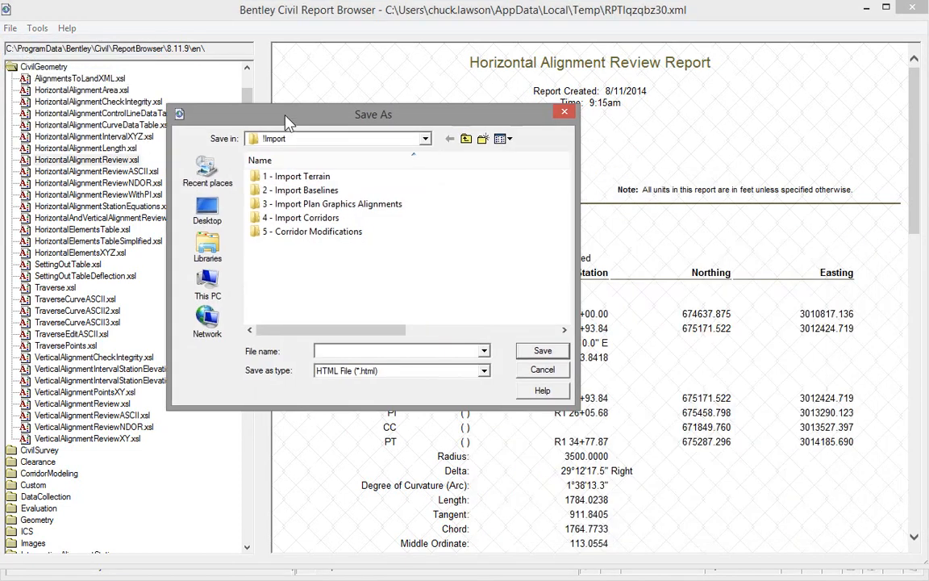
pyautogui.click(484, 370)
pyautogui.press('Down')
pyautogui.press('Down')
pyautogui.press('Down')
pyautogui.press('Down')
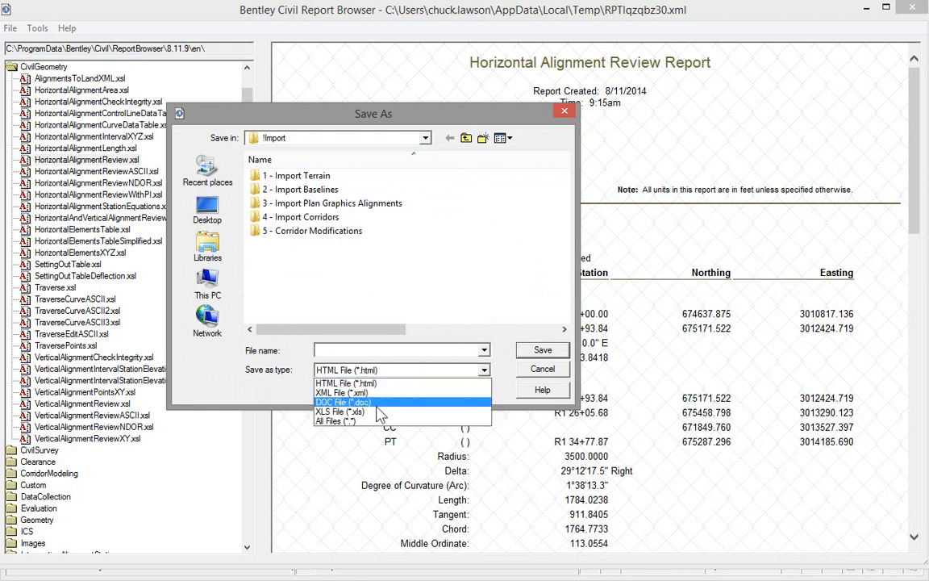
pyautogui.click(505, 337)
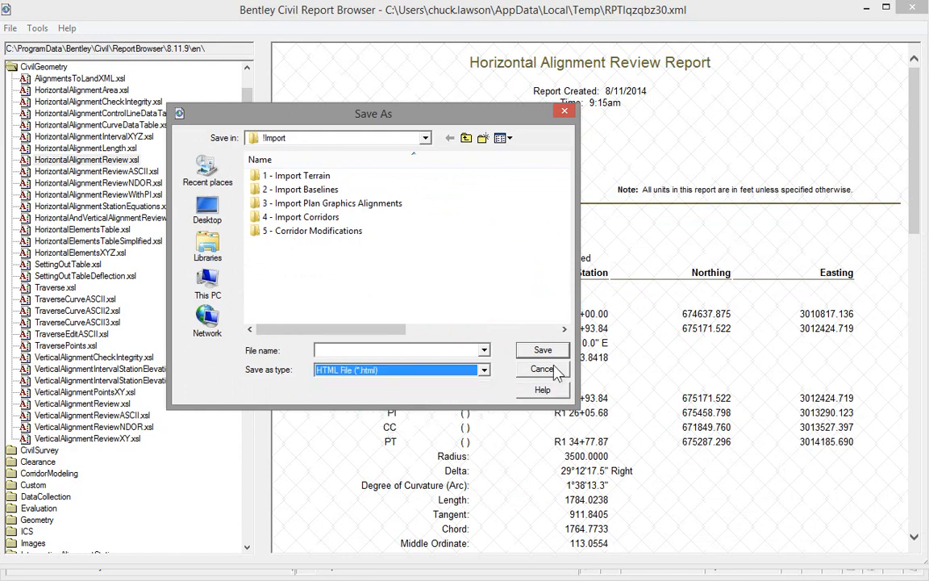
pyautogui.click(542, 368)
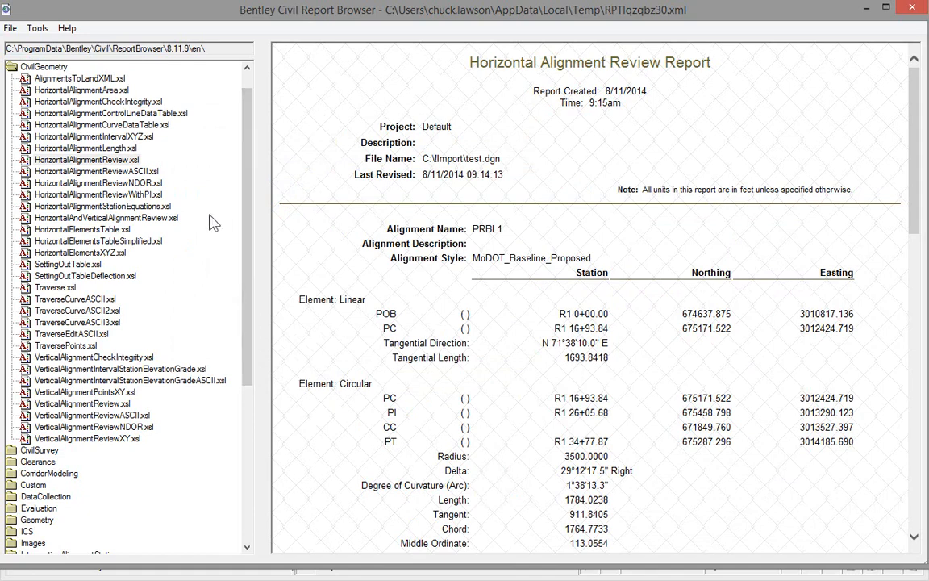
# View PRBL1 in the alignment length, ASCII review, interval XYZ and curve data table report styles, and close the report browser
pyautogui.click(107, 149)
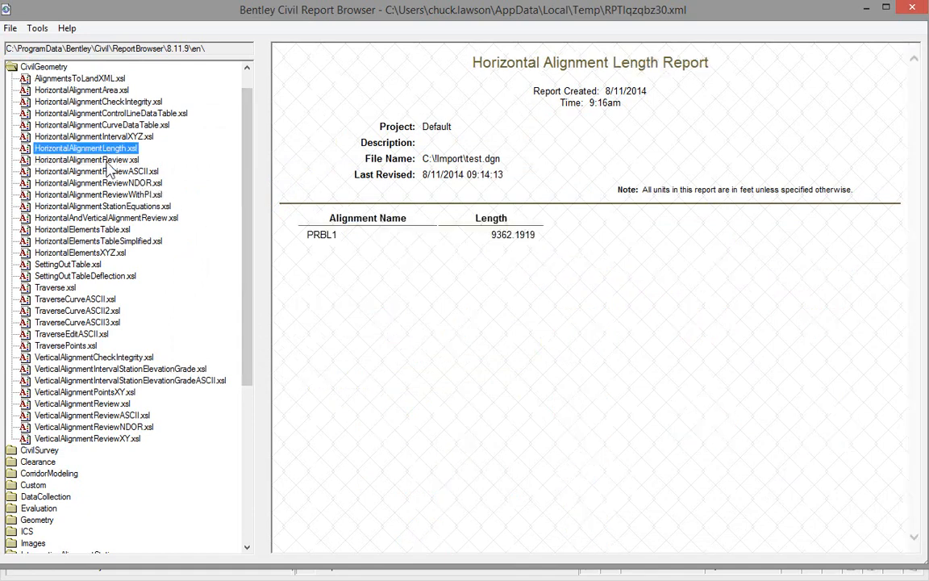
pyautogui.click(104, 171)
pyautogui.click(97, 148)
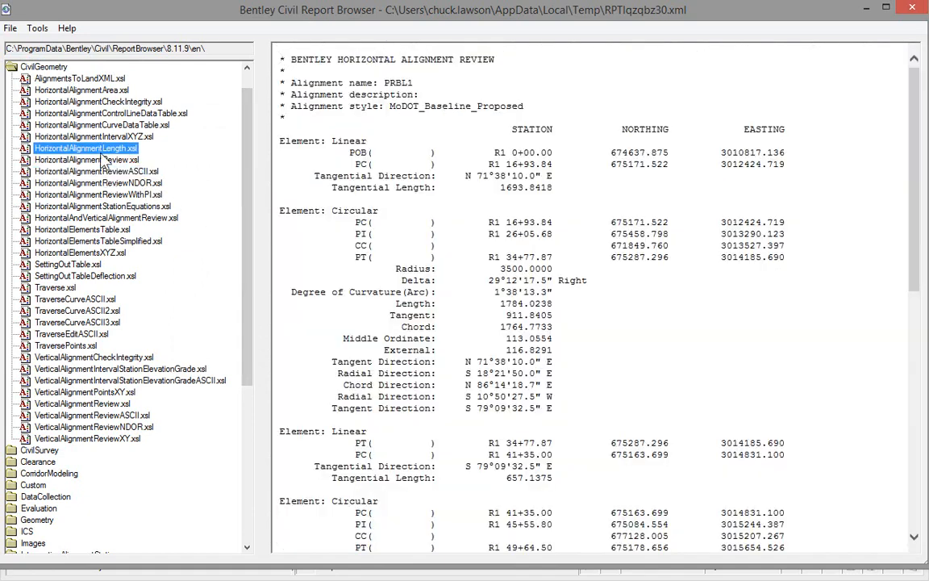
pyautogui.click(97, 136)
pyautogui.click(100, 126)
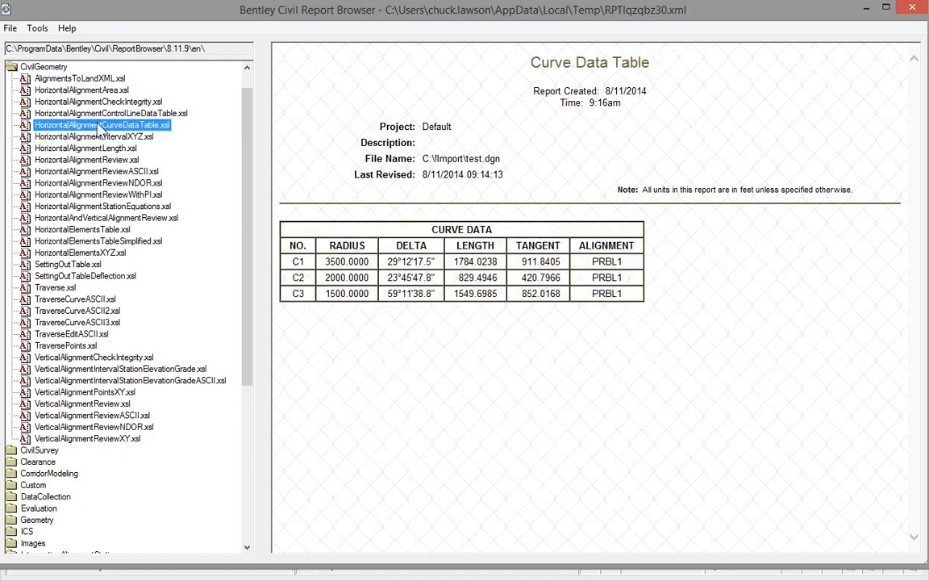
pyautogui.click(909, 8)
pyautogui.scroll(-3, 423, 371)
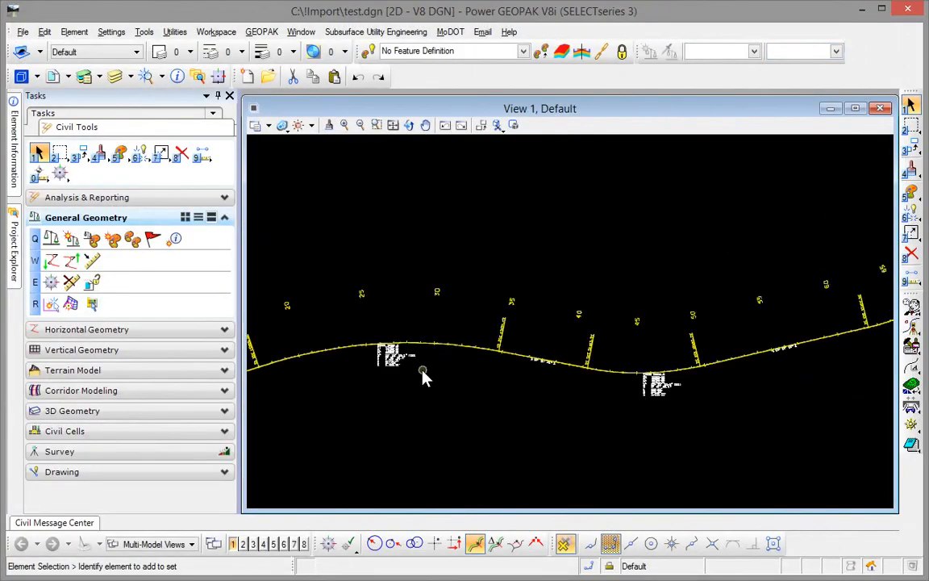